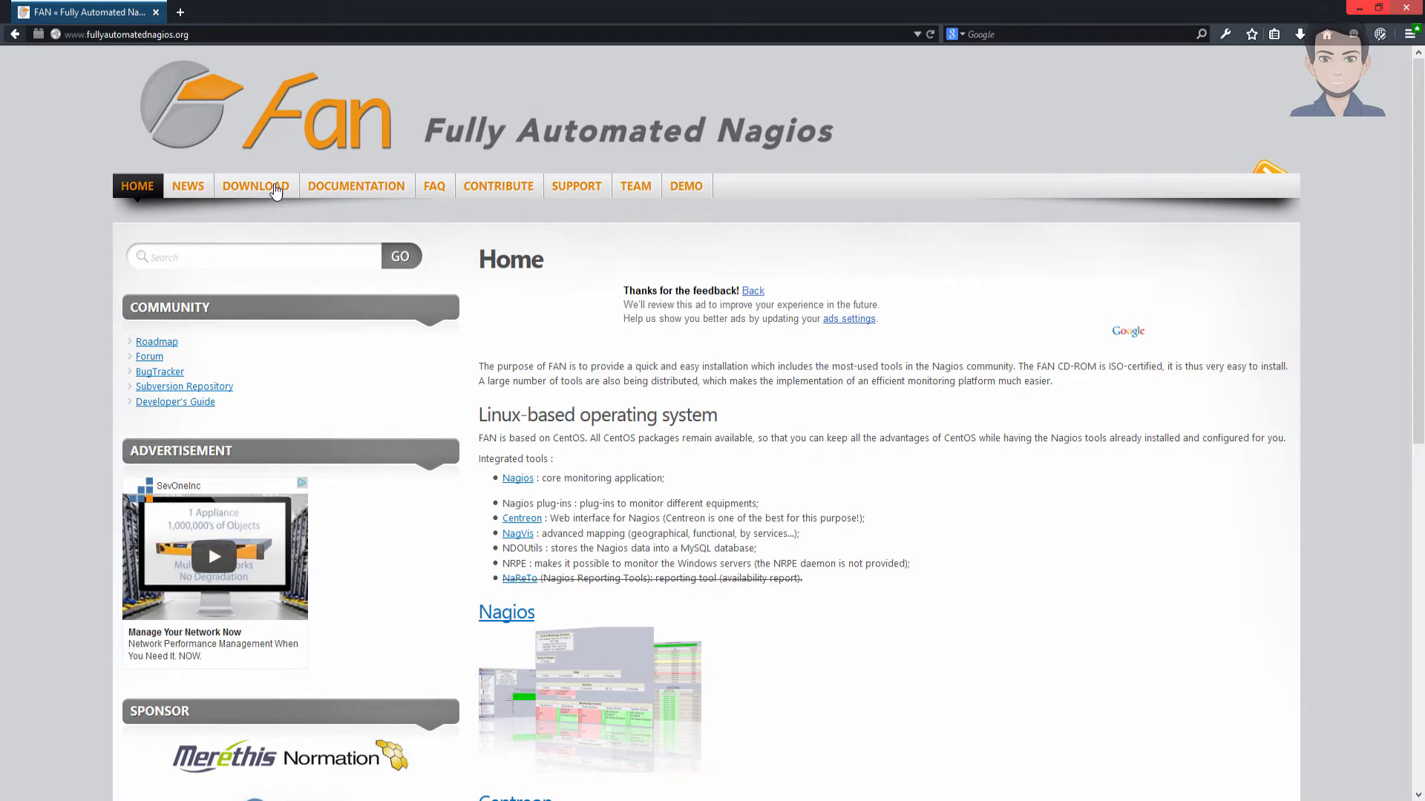
- Go to the DOWNLOAD page on fullyautomatednagios.org
left_click(273, 190)
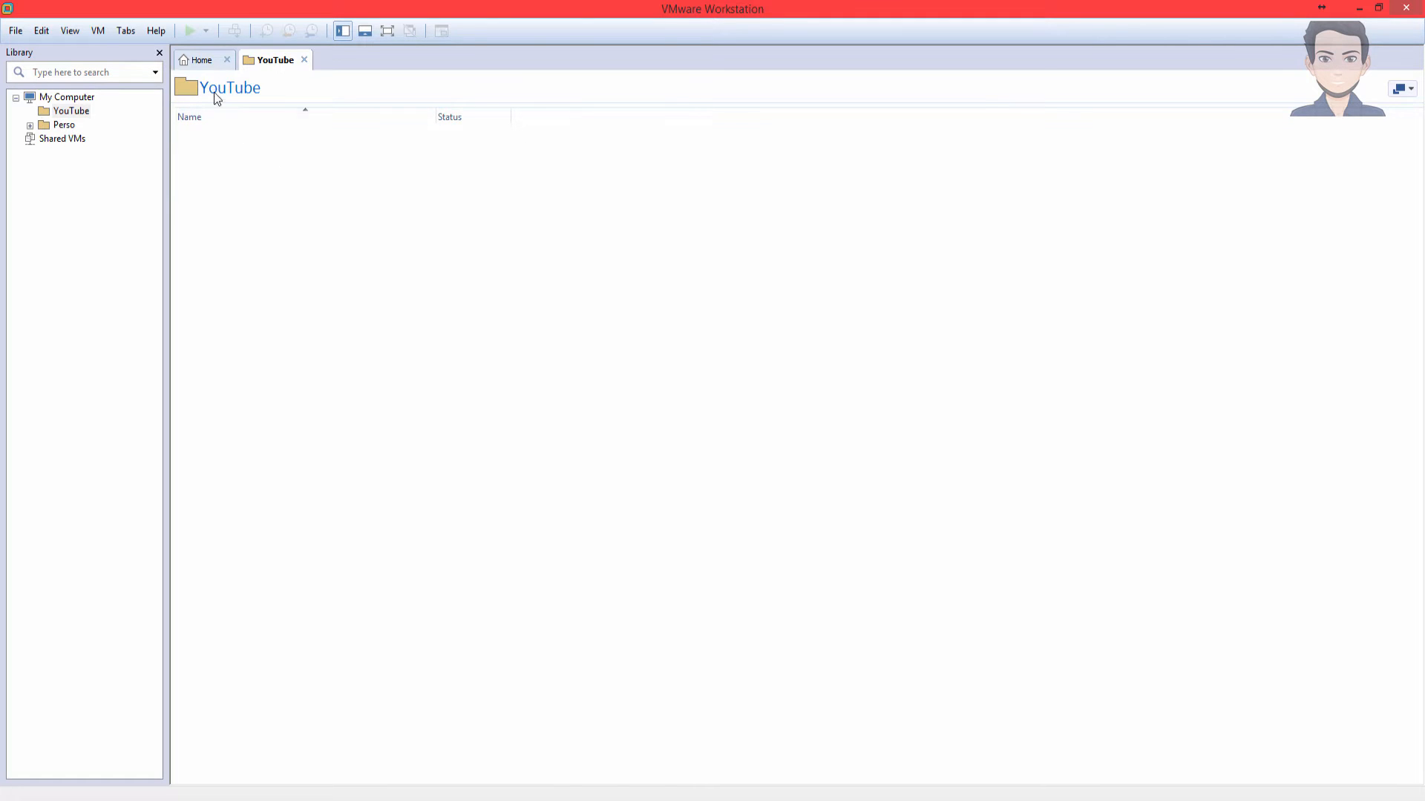
- Start a Custom new VM installing from FAN-2.4-x86_64.iso, detected as CentOS 64-bit
left_click(15, 31)
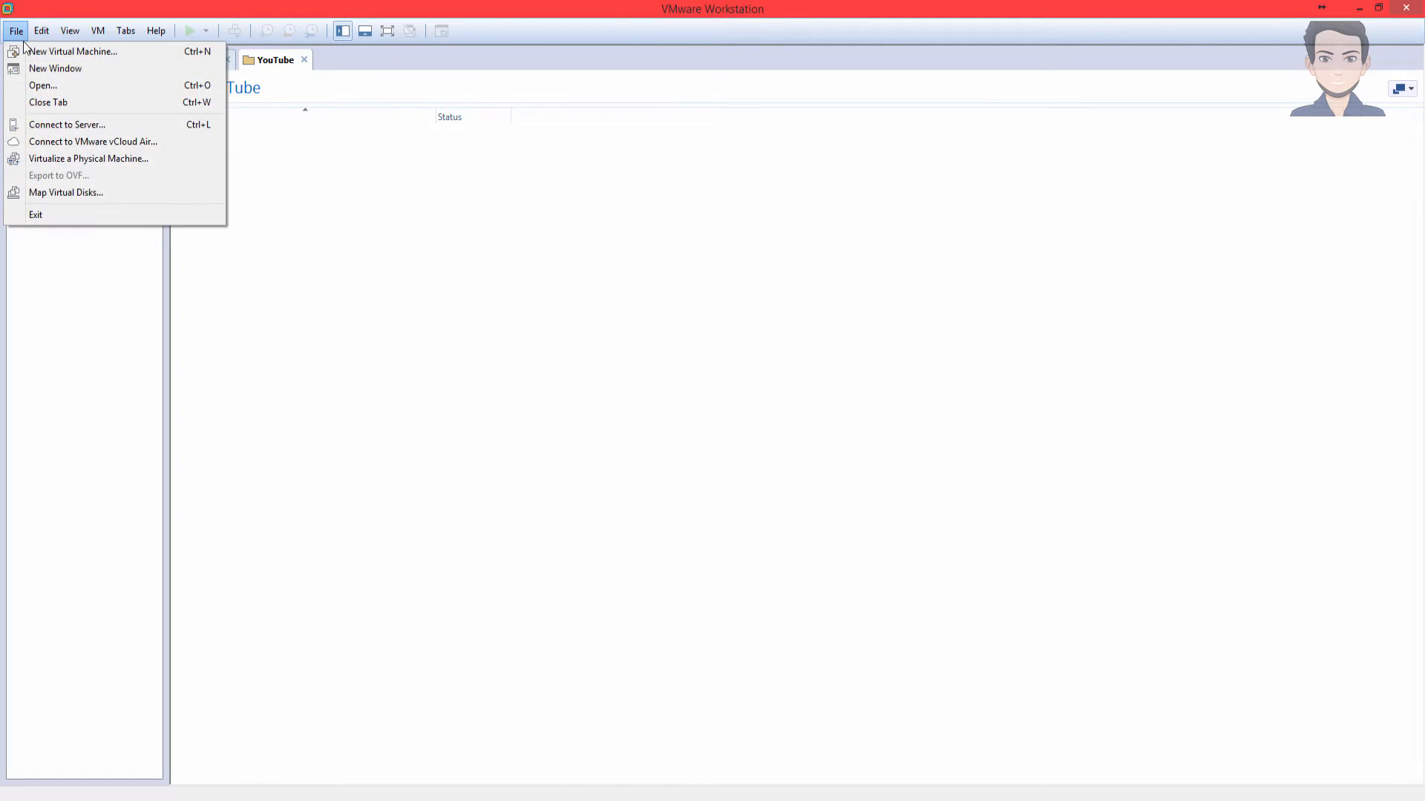
left_click(29, 54)
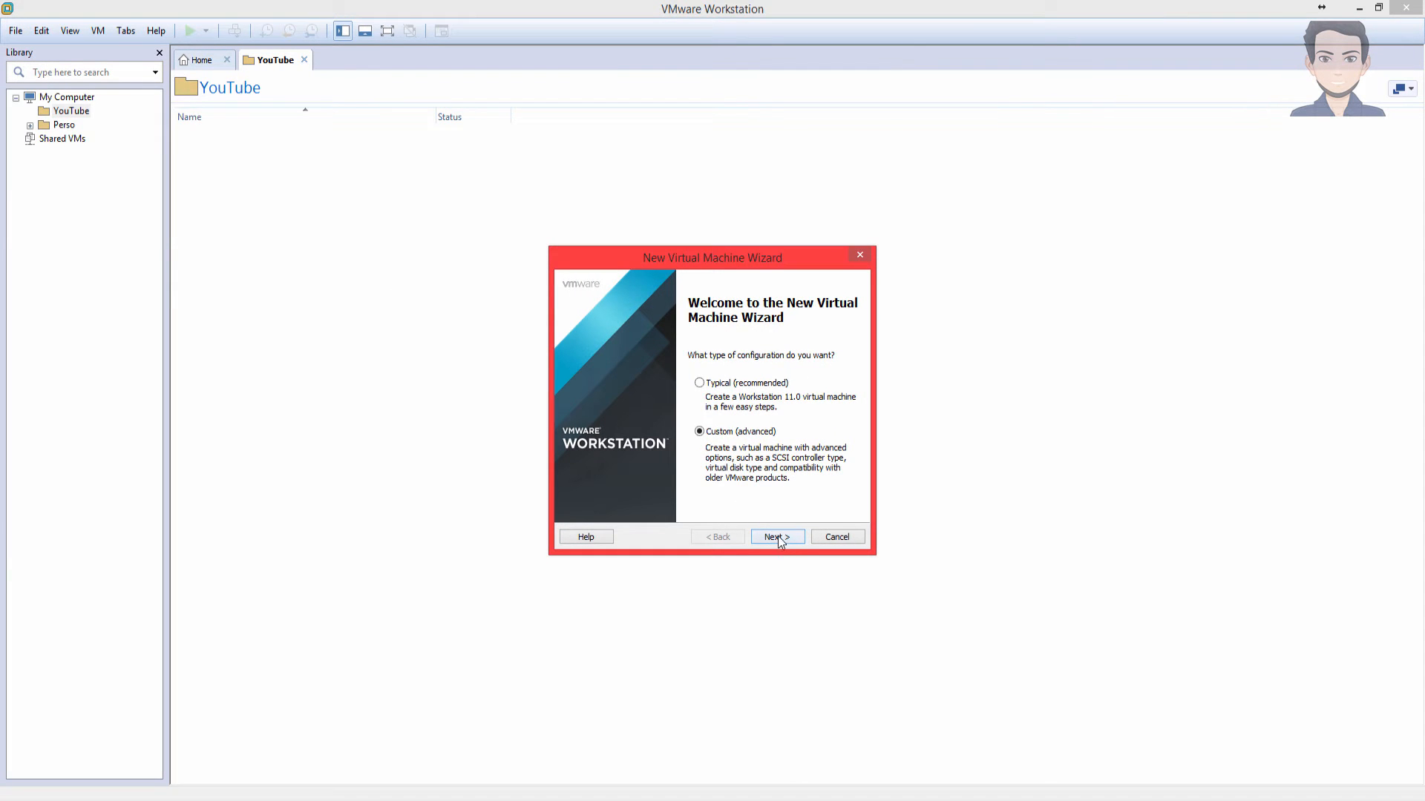
left_click(777, 535)
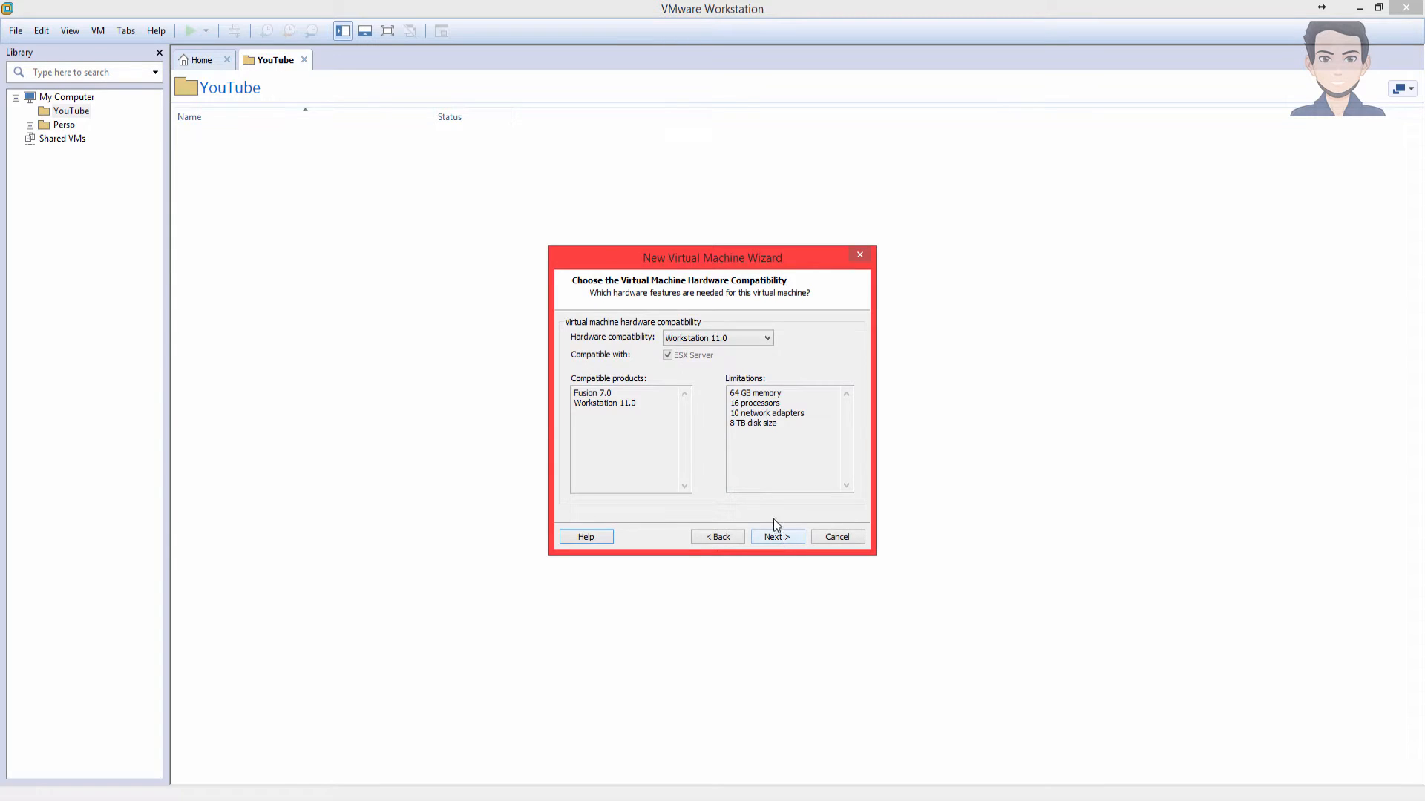
left_click(775, 537)
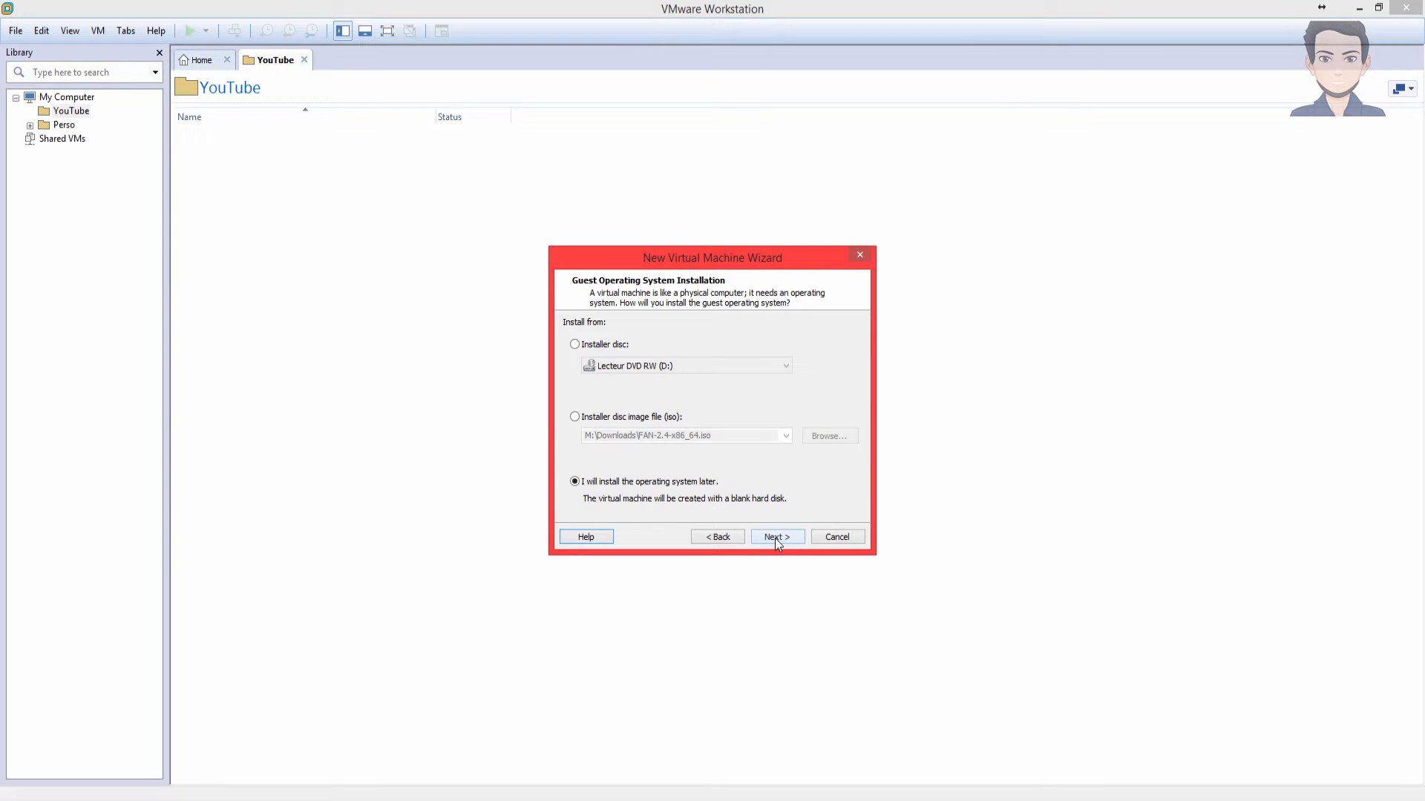
left_click(650, 420)
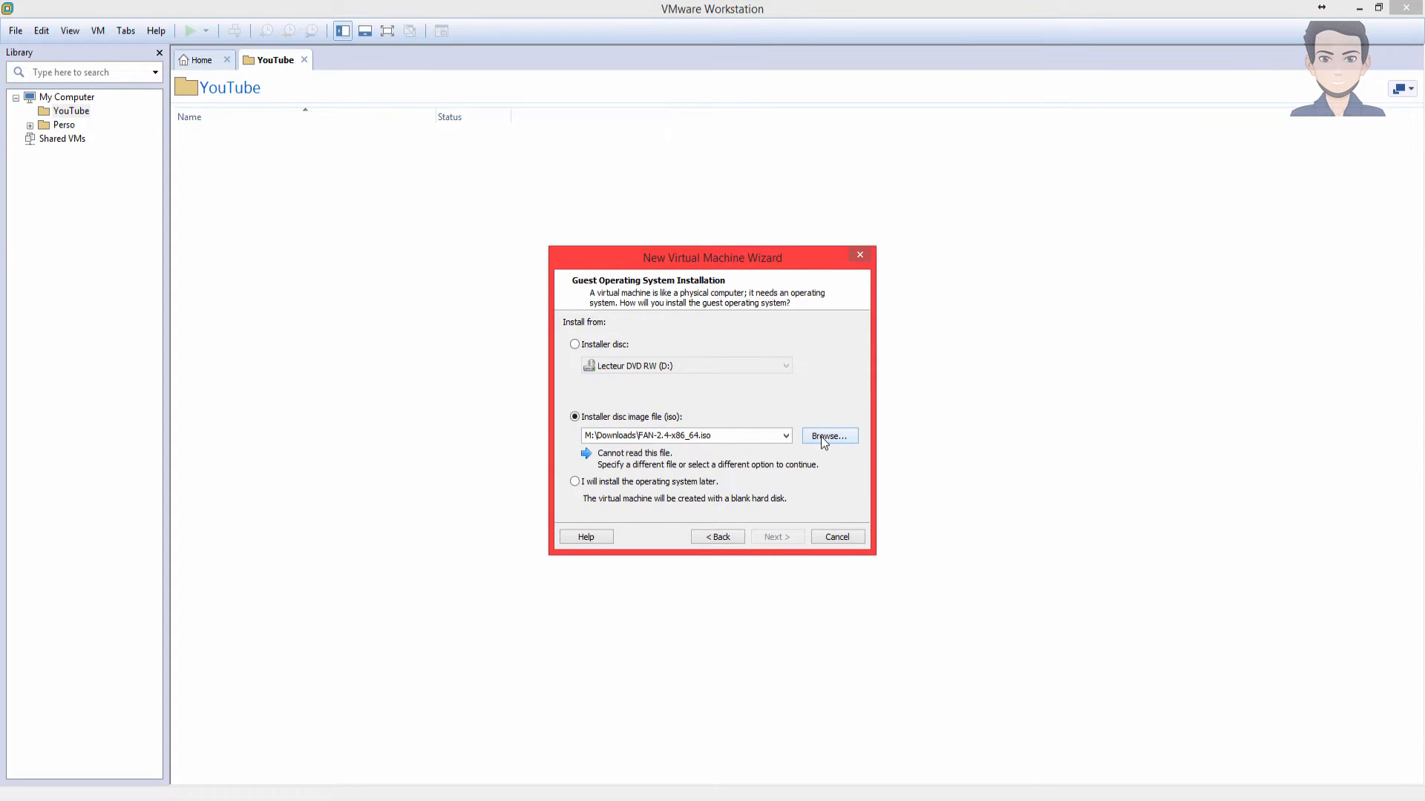
left_click(821, 436)
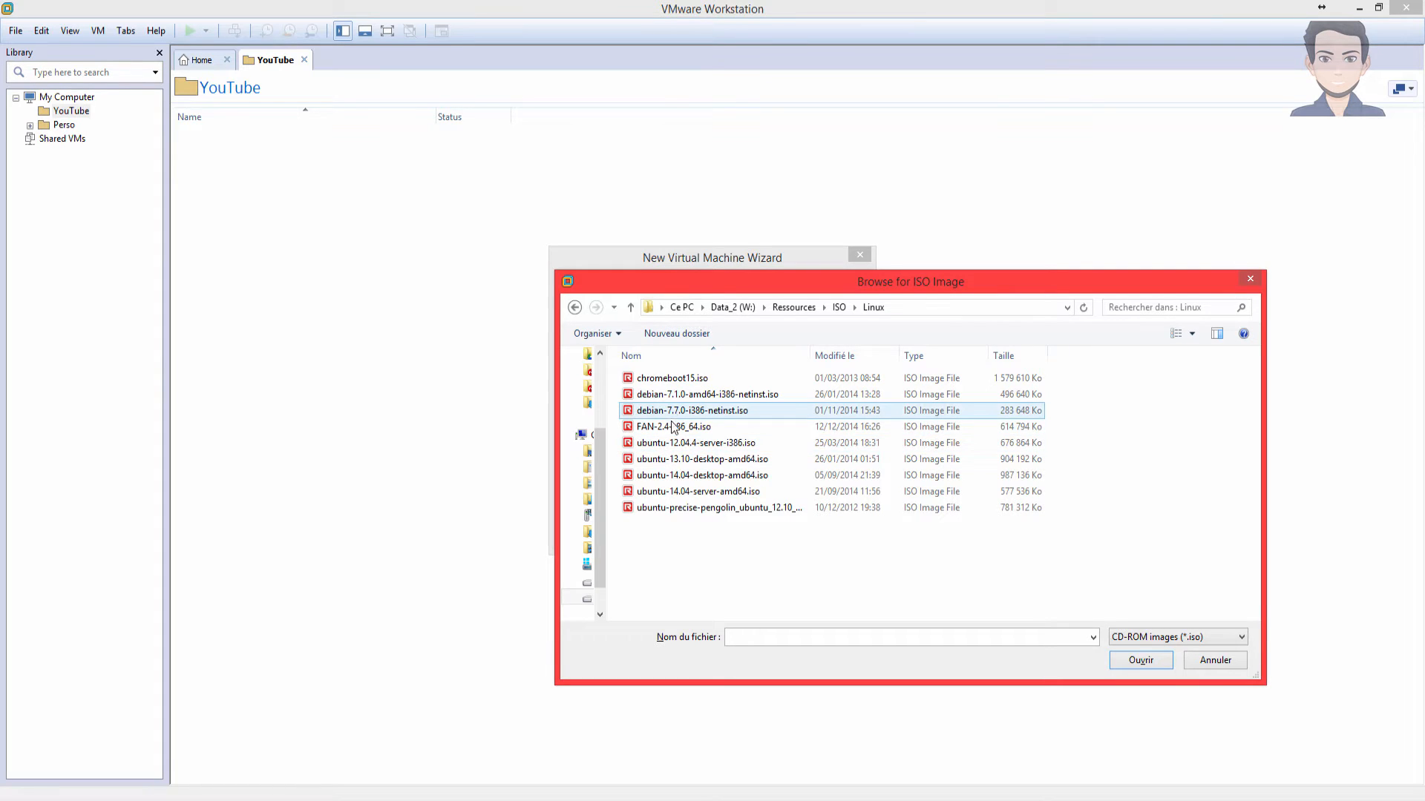
double_click(671, 428)
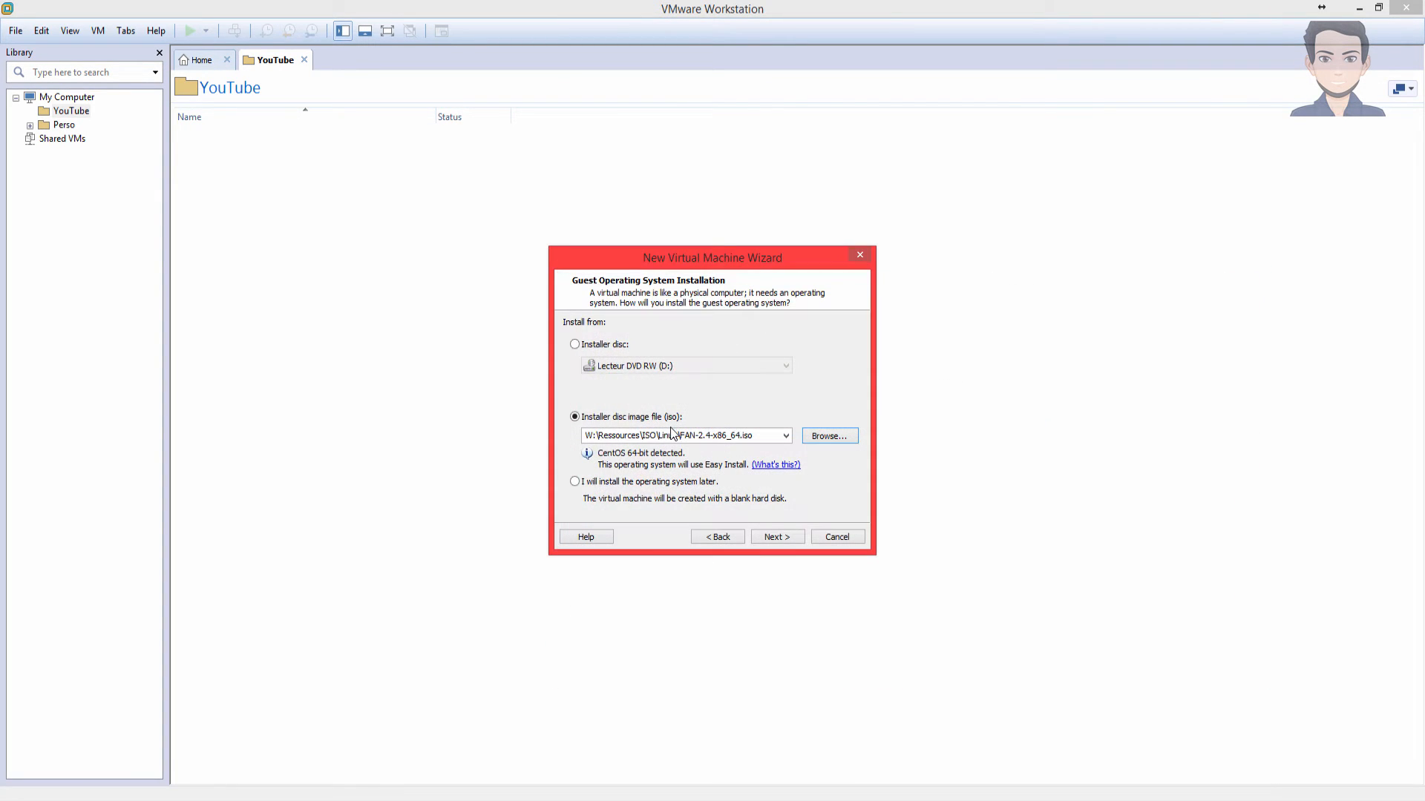
left_click(801, 539)
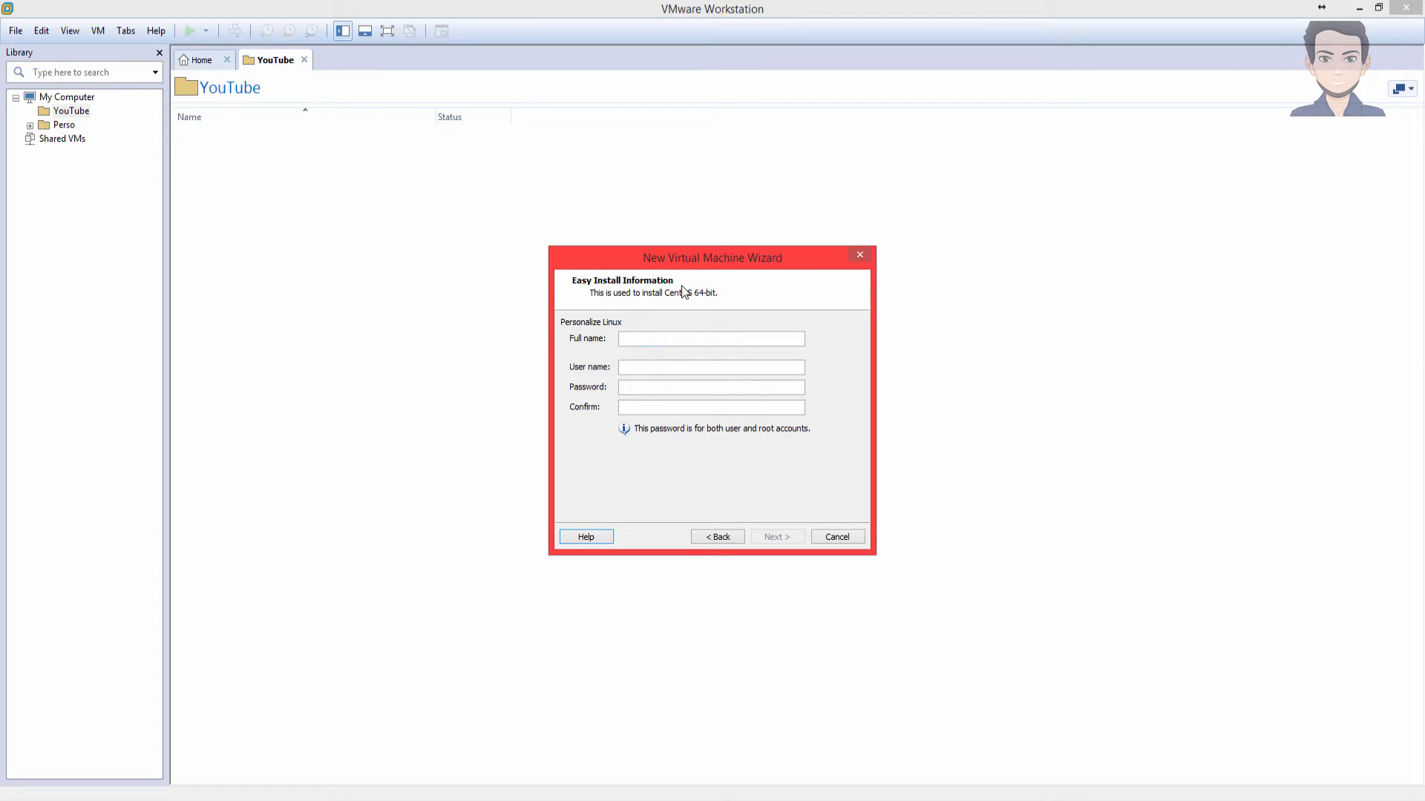
- Choose Linux with version CentOS 64-bit as guest OS and name the VM 'FAN YouTube'
left_click(639, 339)
left_click(720, 537)
left_click(777, 534)
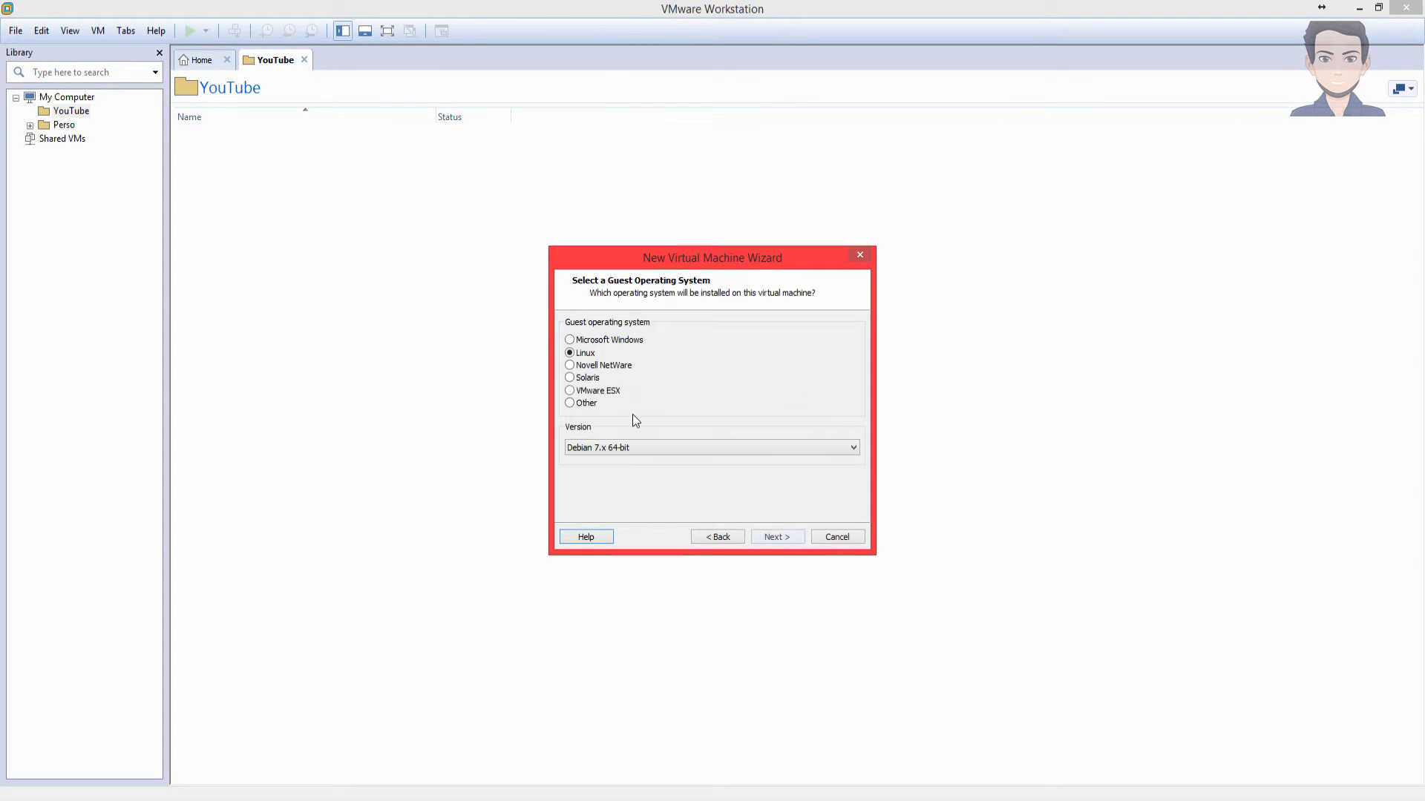
left_click(682, 449)
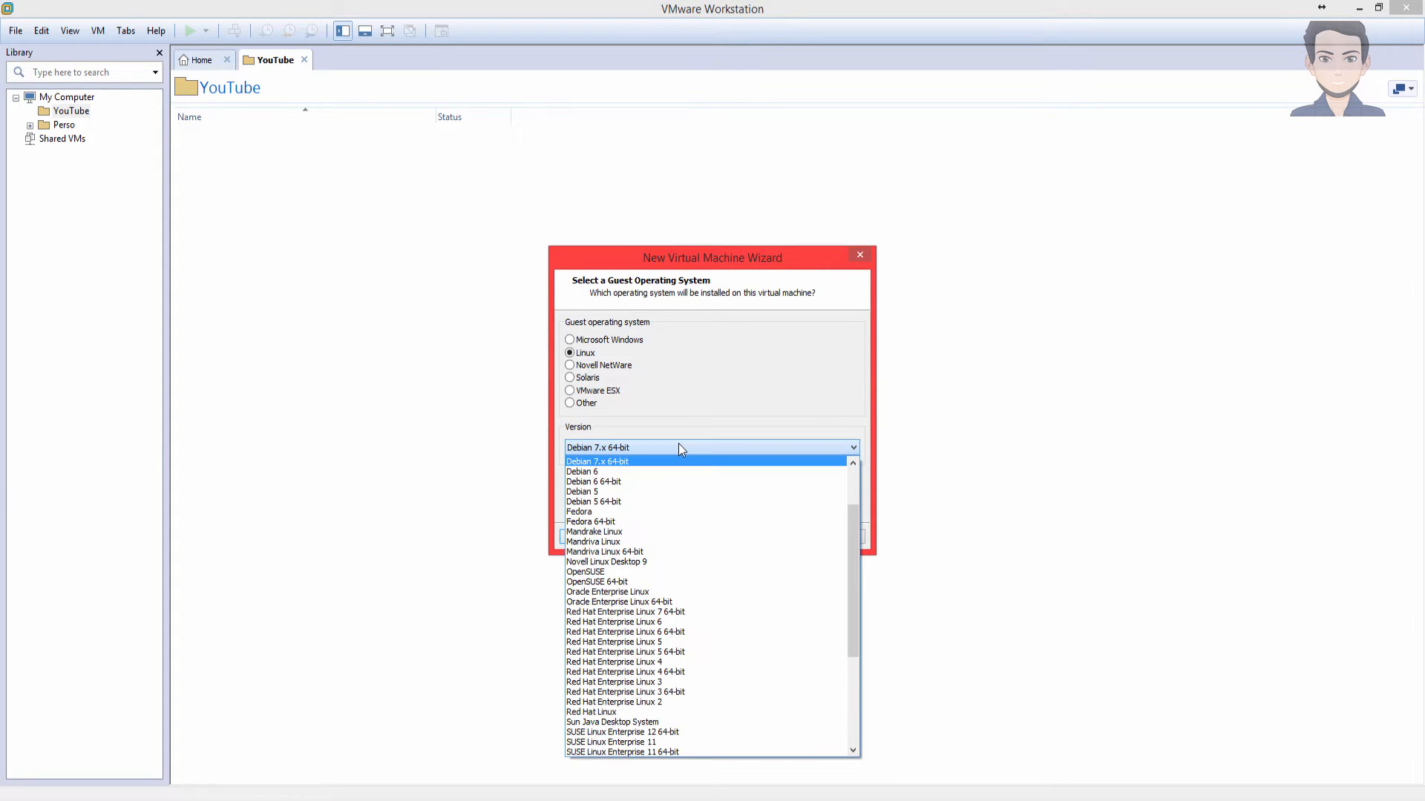
scroll(678, 445, "up", 1)
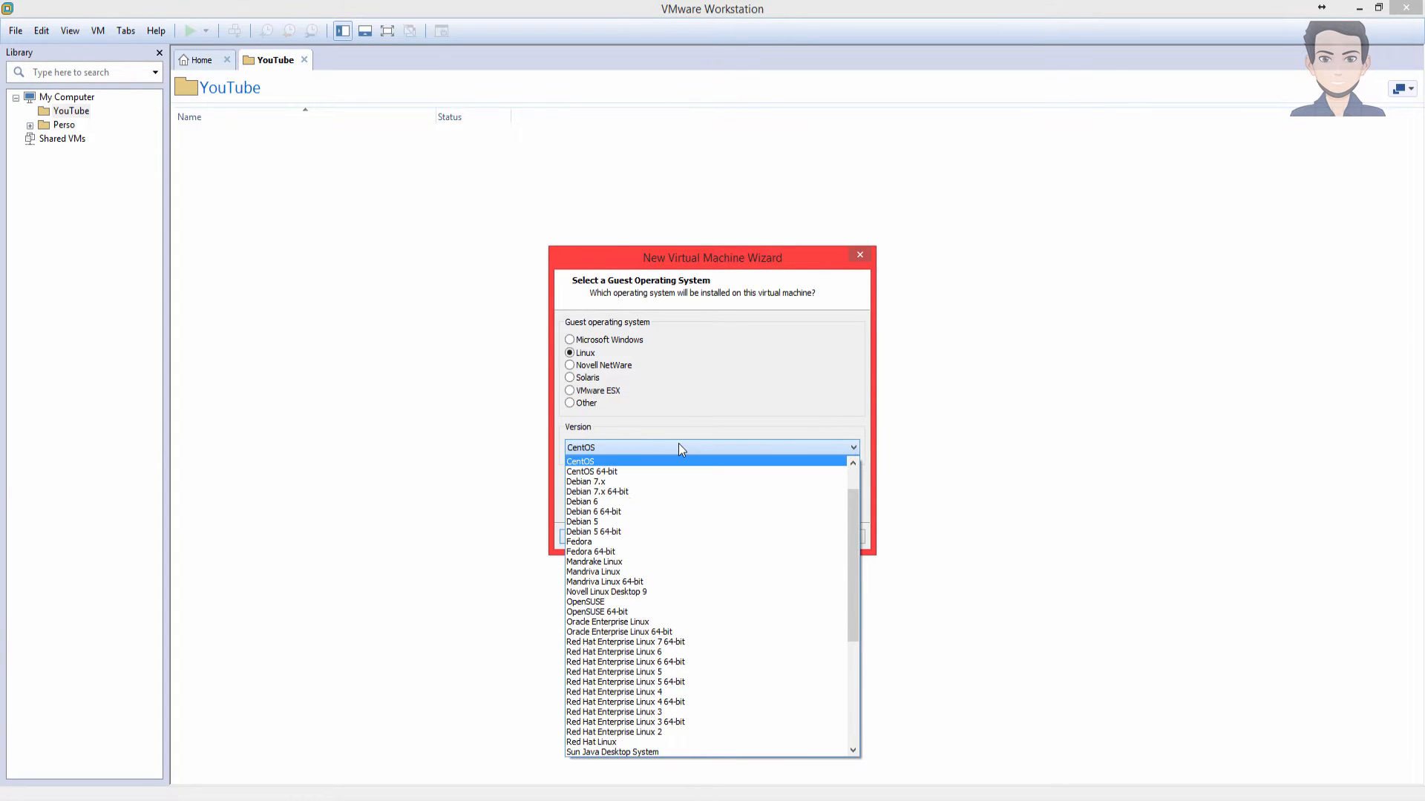
left_click(630, 472)
left_click(773, 543)
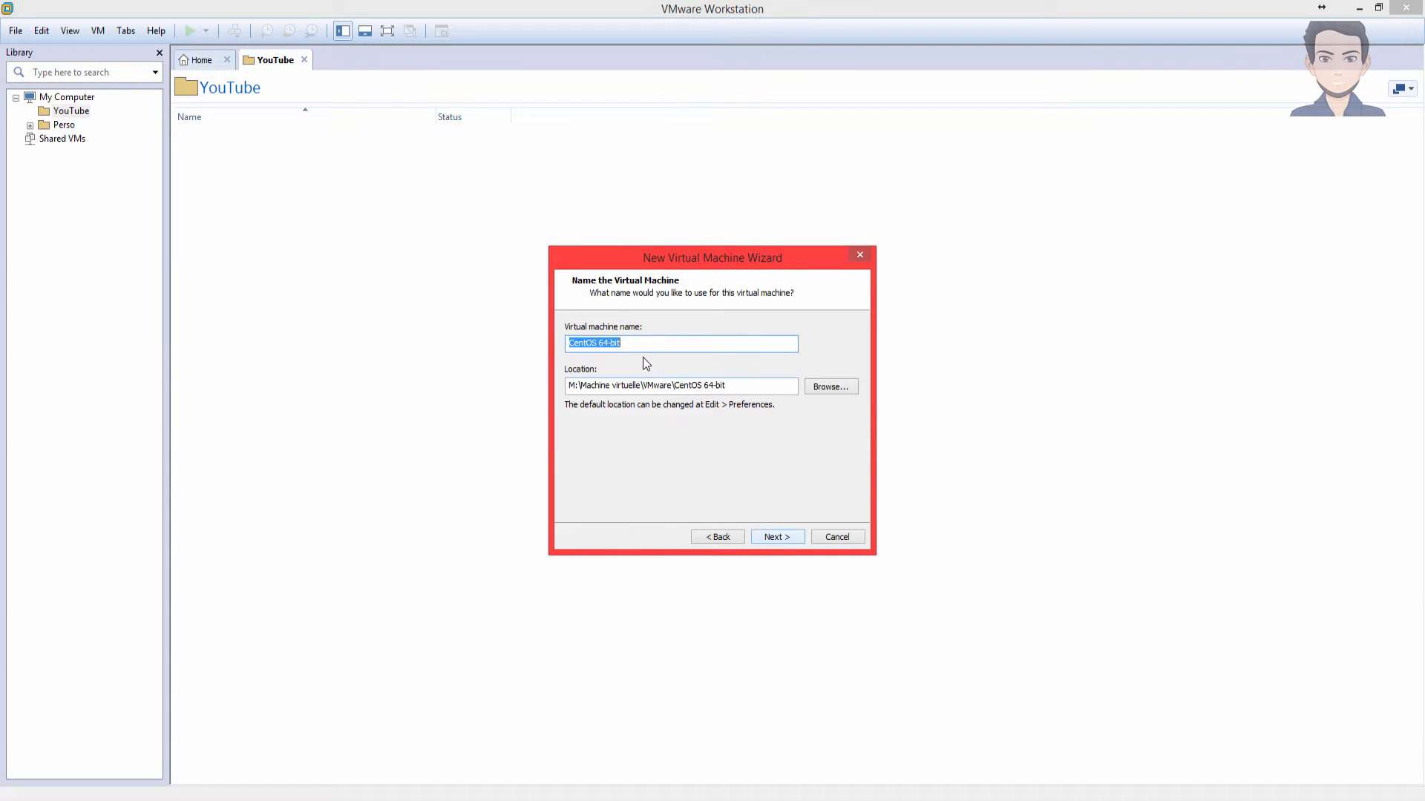
type("FAN")
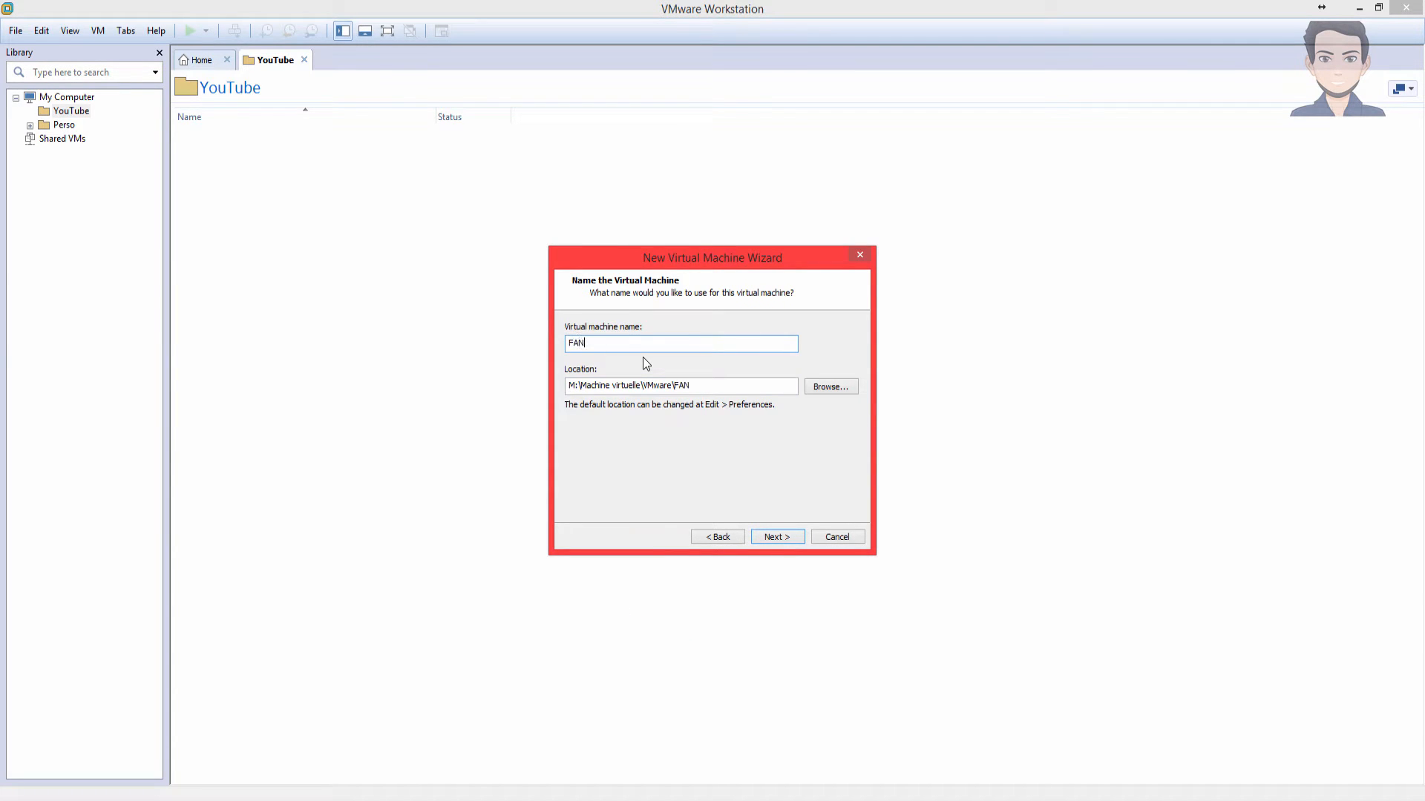
type(" YouTube")
- Keep the default location and one processor, and set memory to 4096 MB
left_click(773, 537)
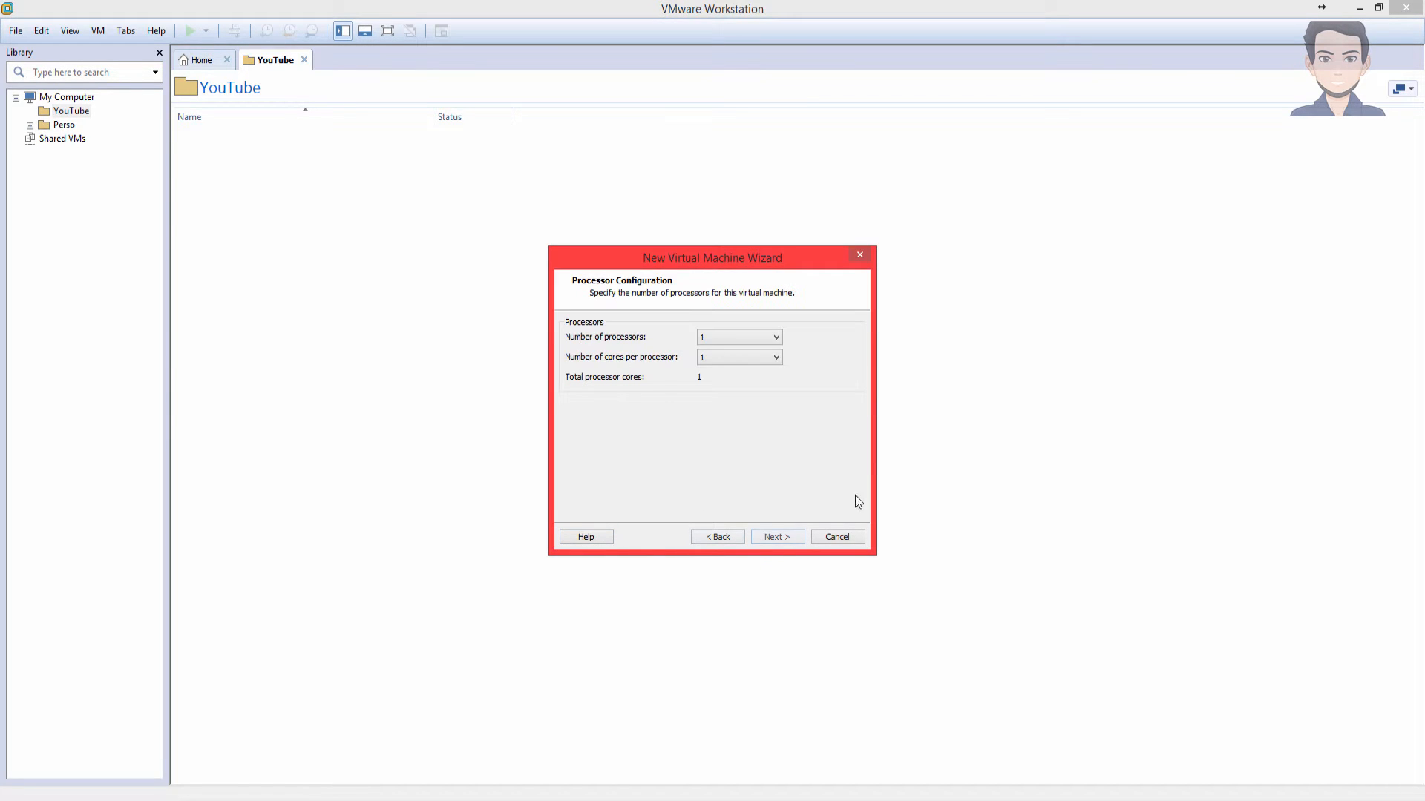
left_click(774, 537)
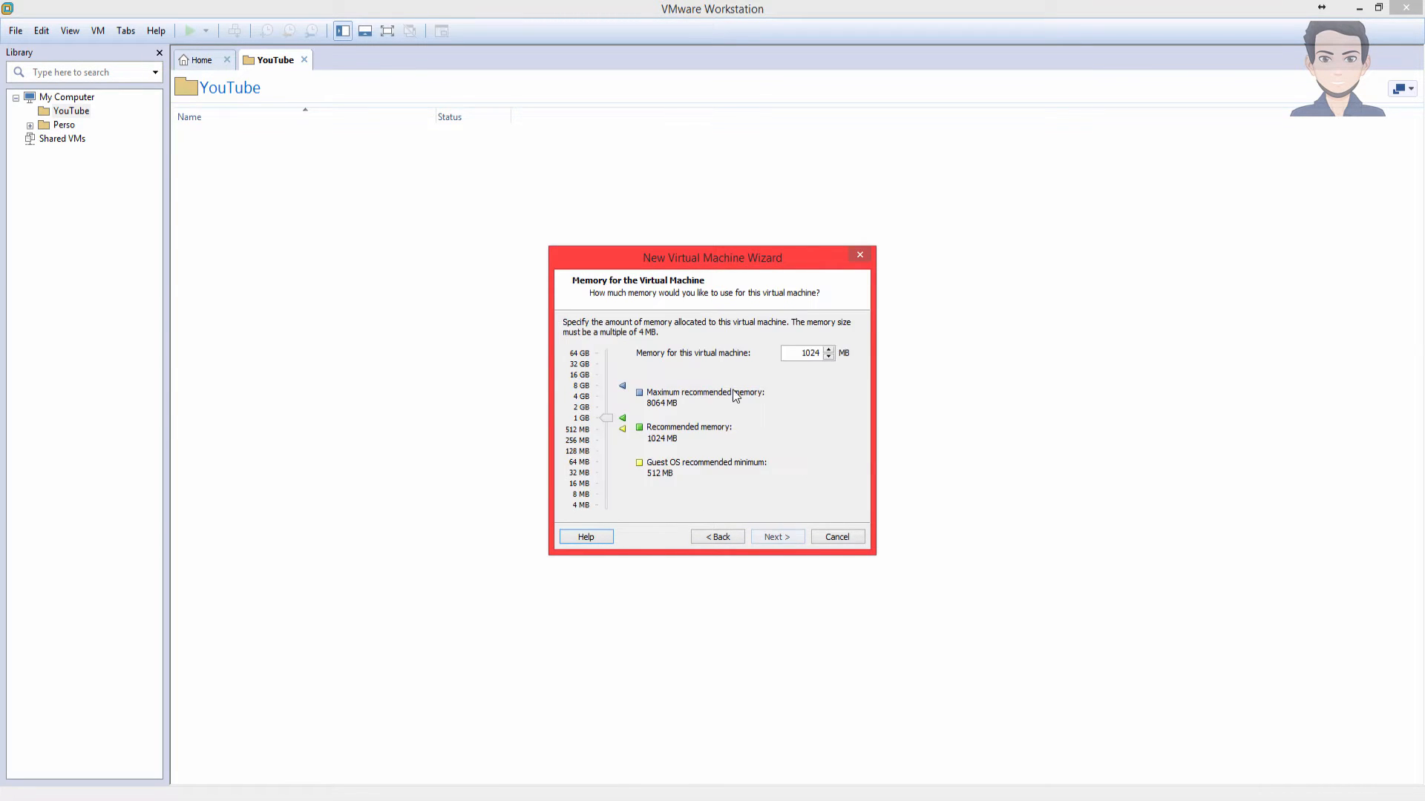
double_click(803, 356)
type("2")
key("BackSpace")
type("4096")
left_click(781, 542)
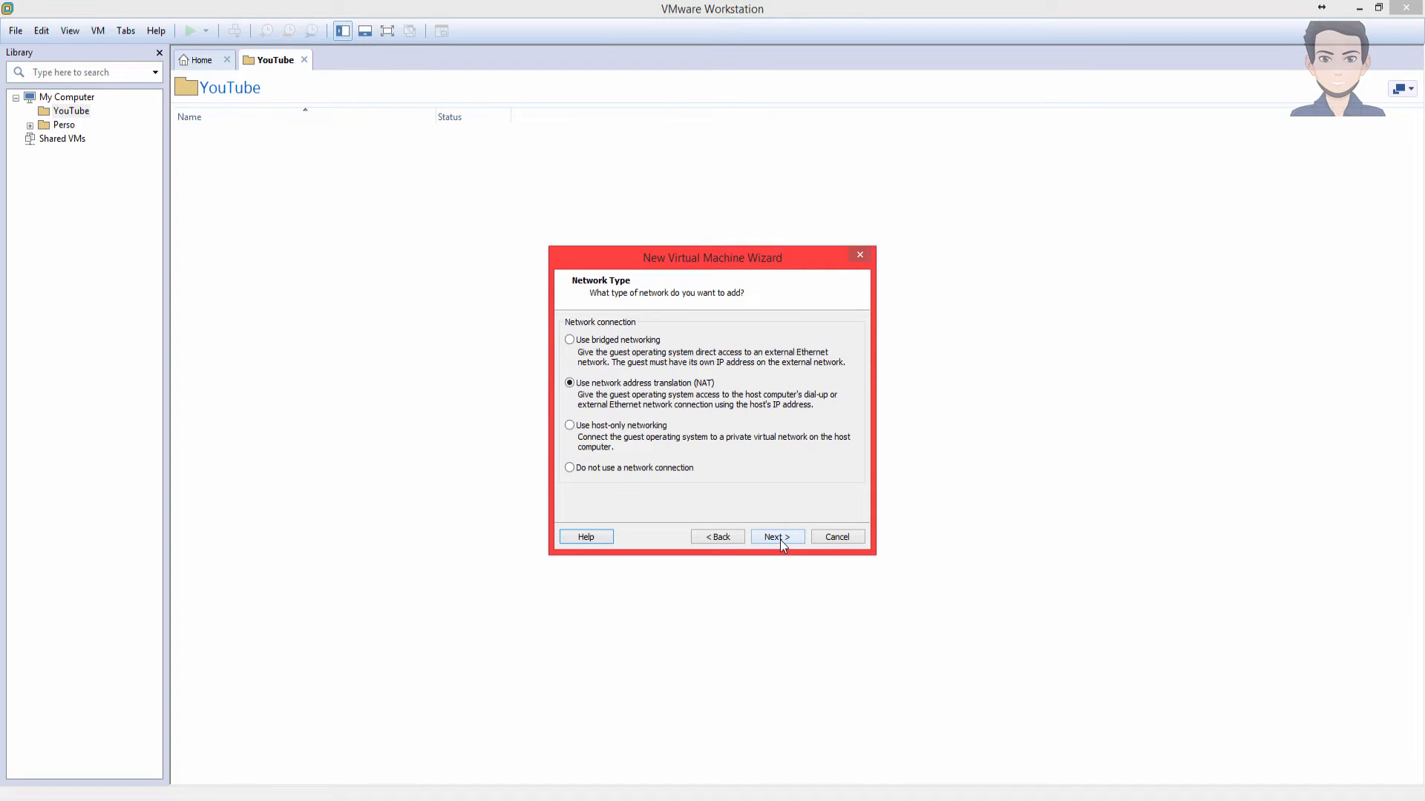
- Keep NAT and default controller and disk type, create a 20 GB split disk, then finish
left_click(781, 541)
left_click(780, 540)
left_click(781, 540)
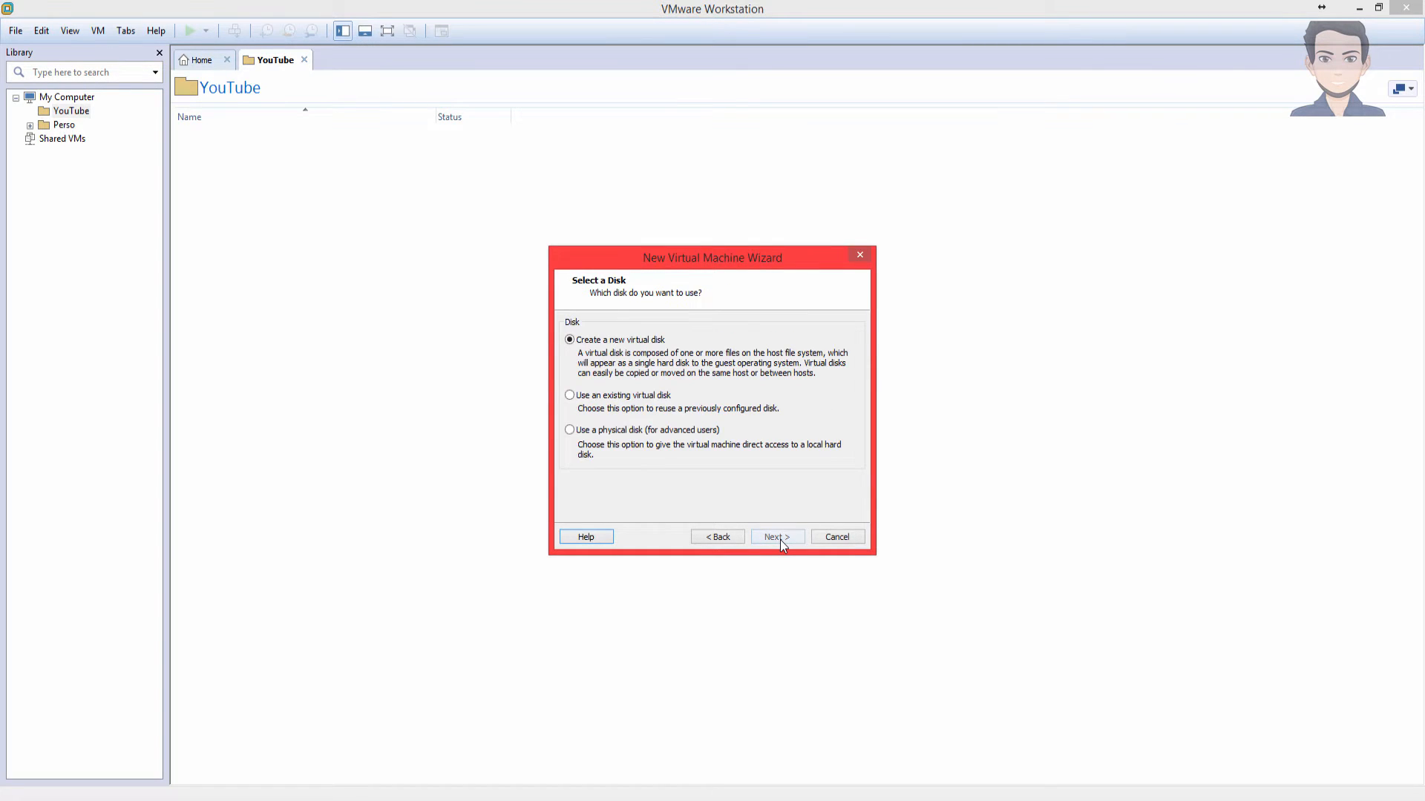
left_click(781, 541)
left_click(781, 540)
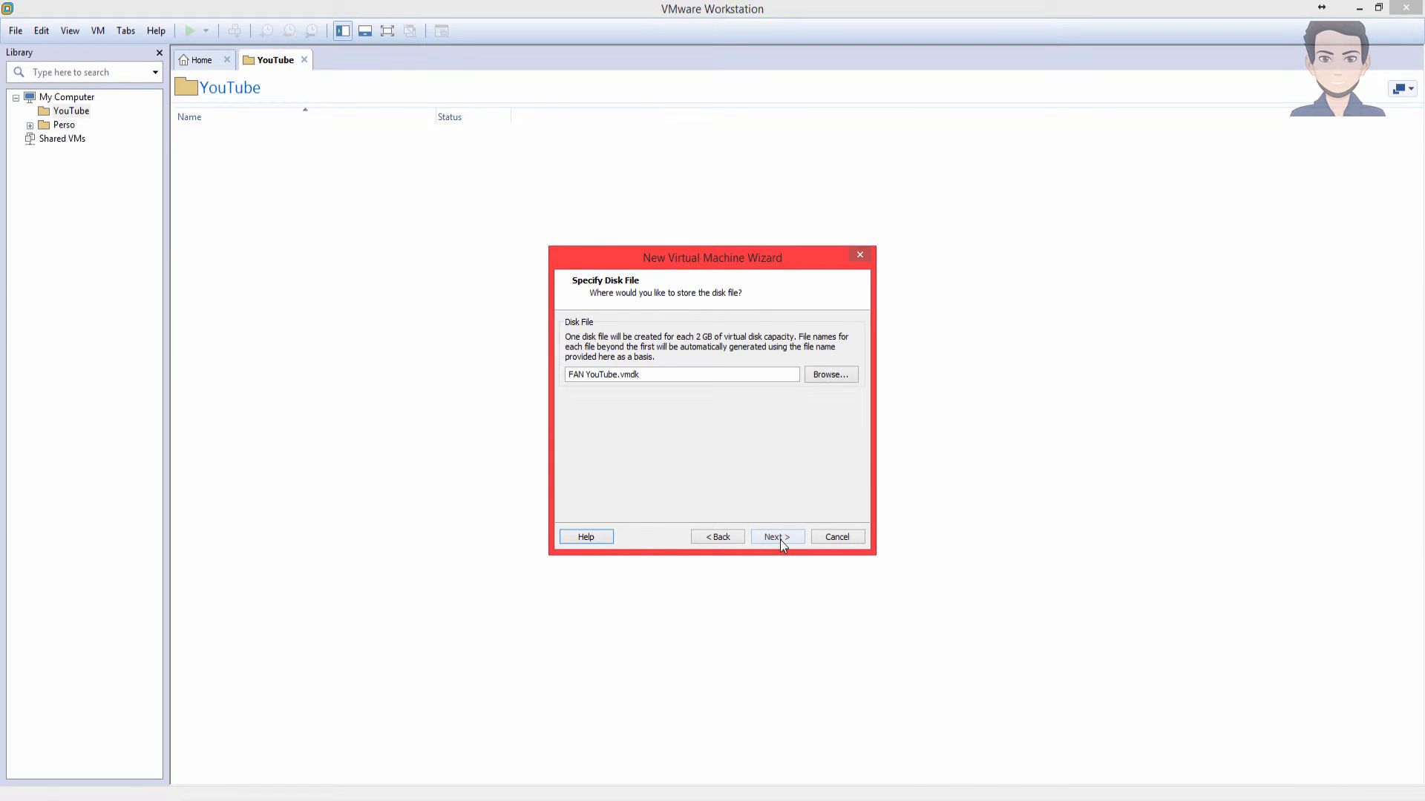
left_click(715, 537)
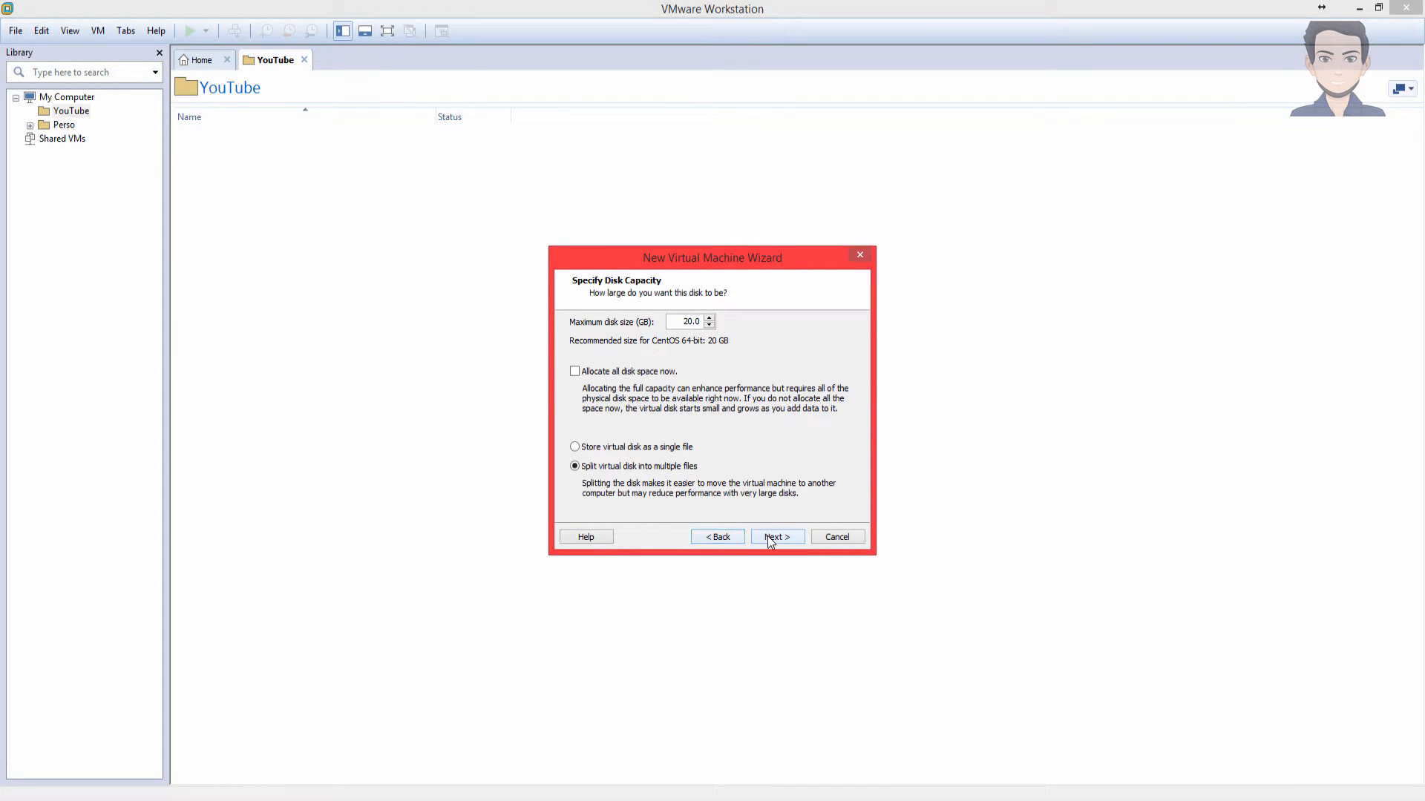
left_click_drag(675, 318, 715, 320)
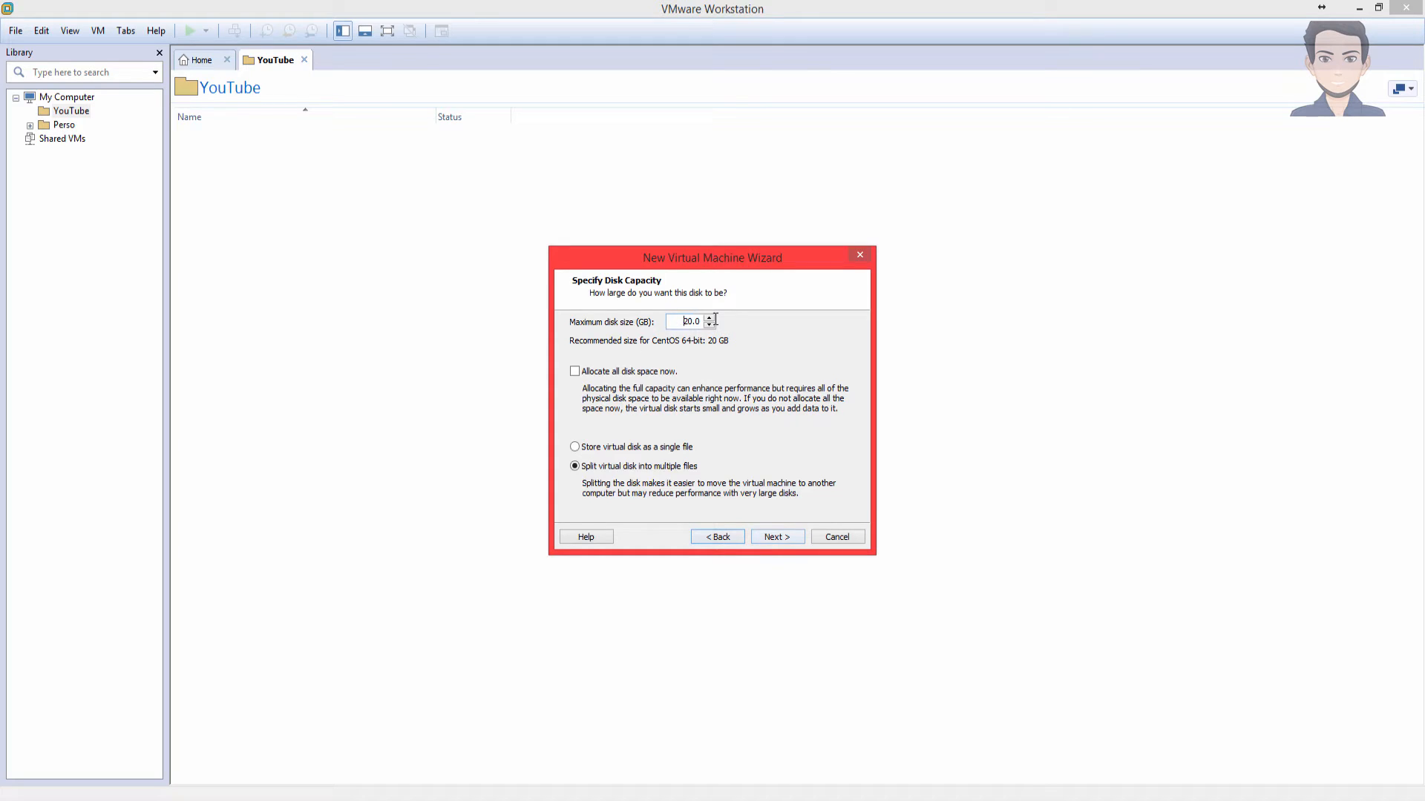
left_click(779, 541)
left_click(781, 539)
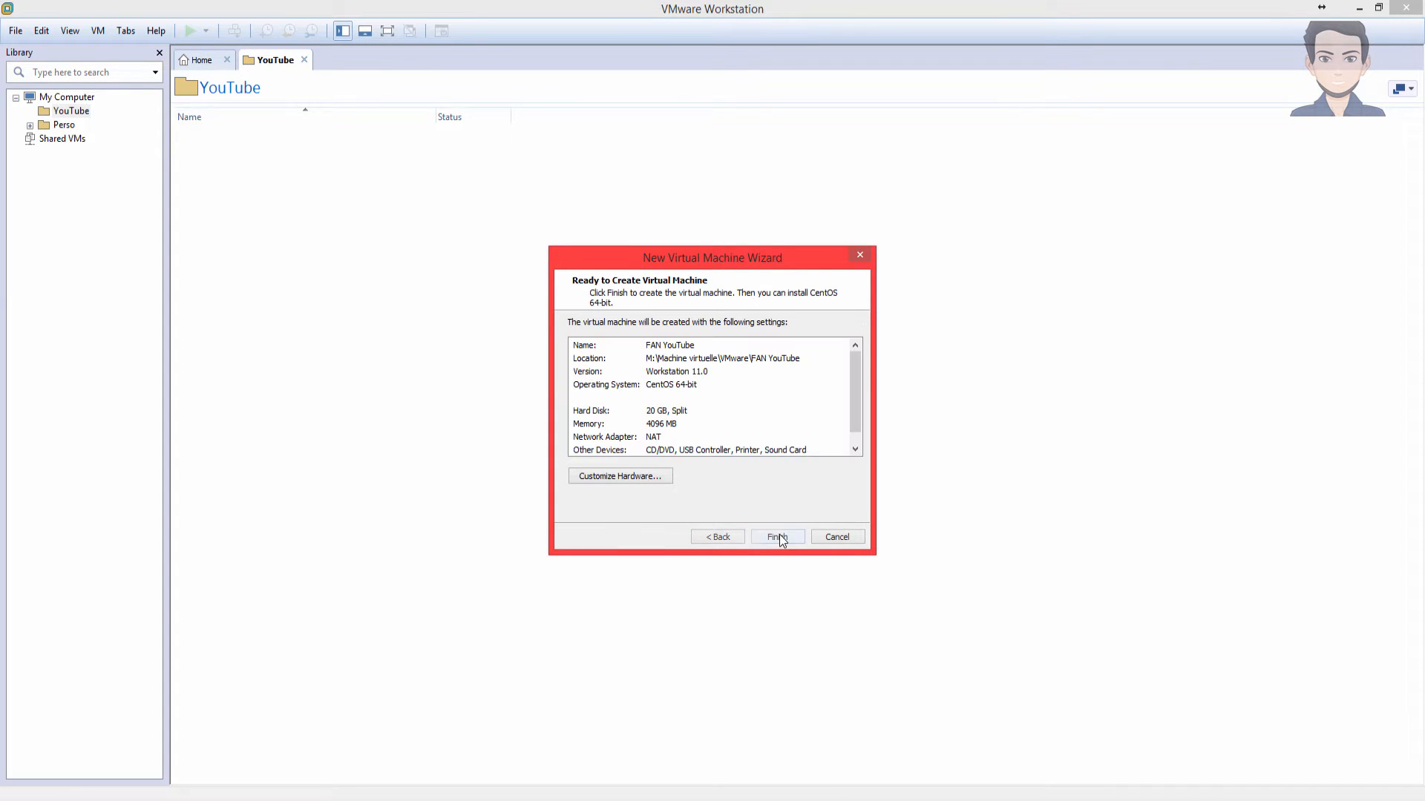
left_click(777, 537)
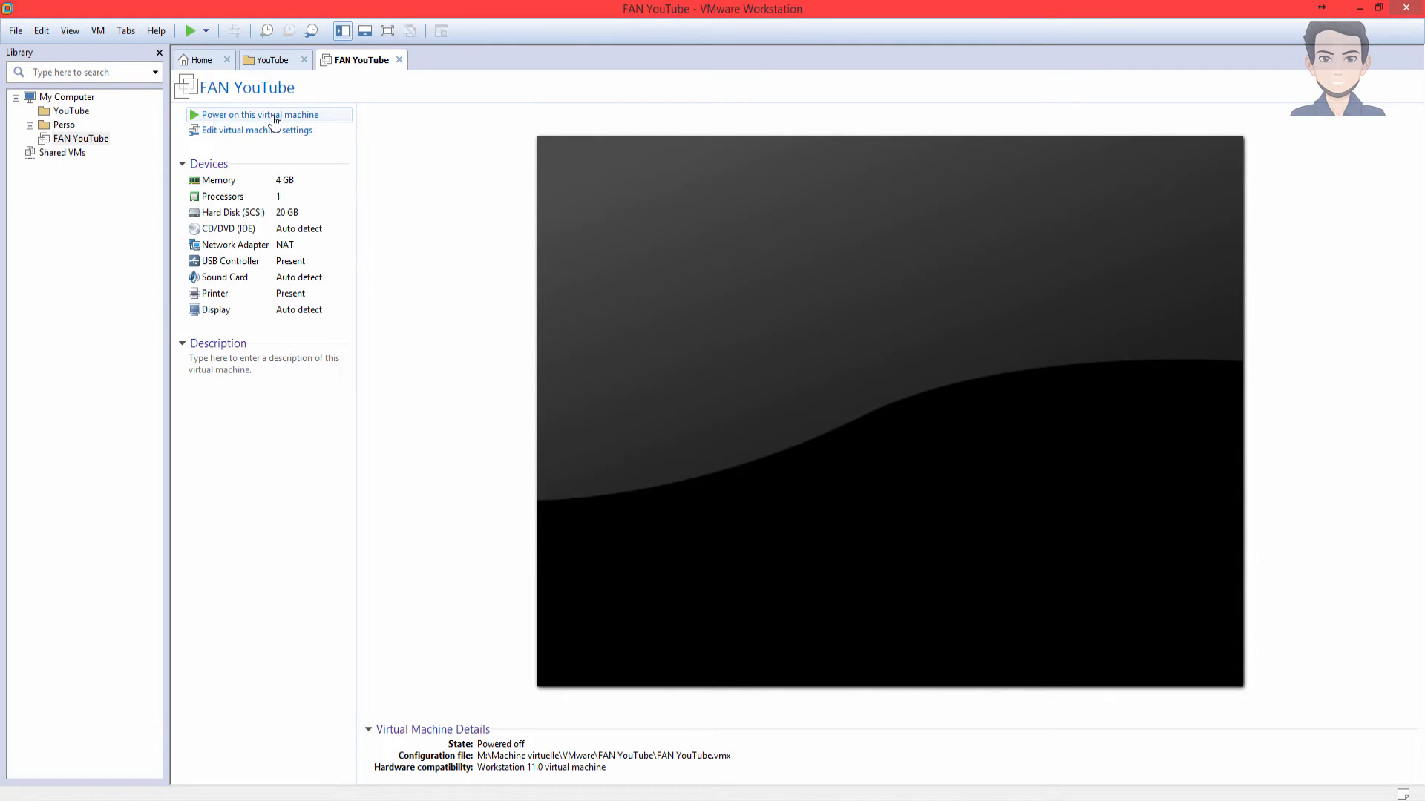
- Power on FAN YouTube and point its CD/DVD (IDE) drive to the FAN-2.4-x86_64.iso image
left_click(273, 115)
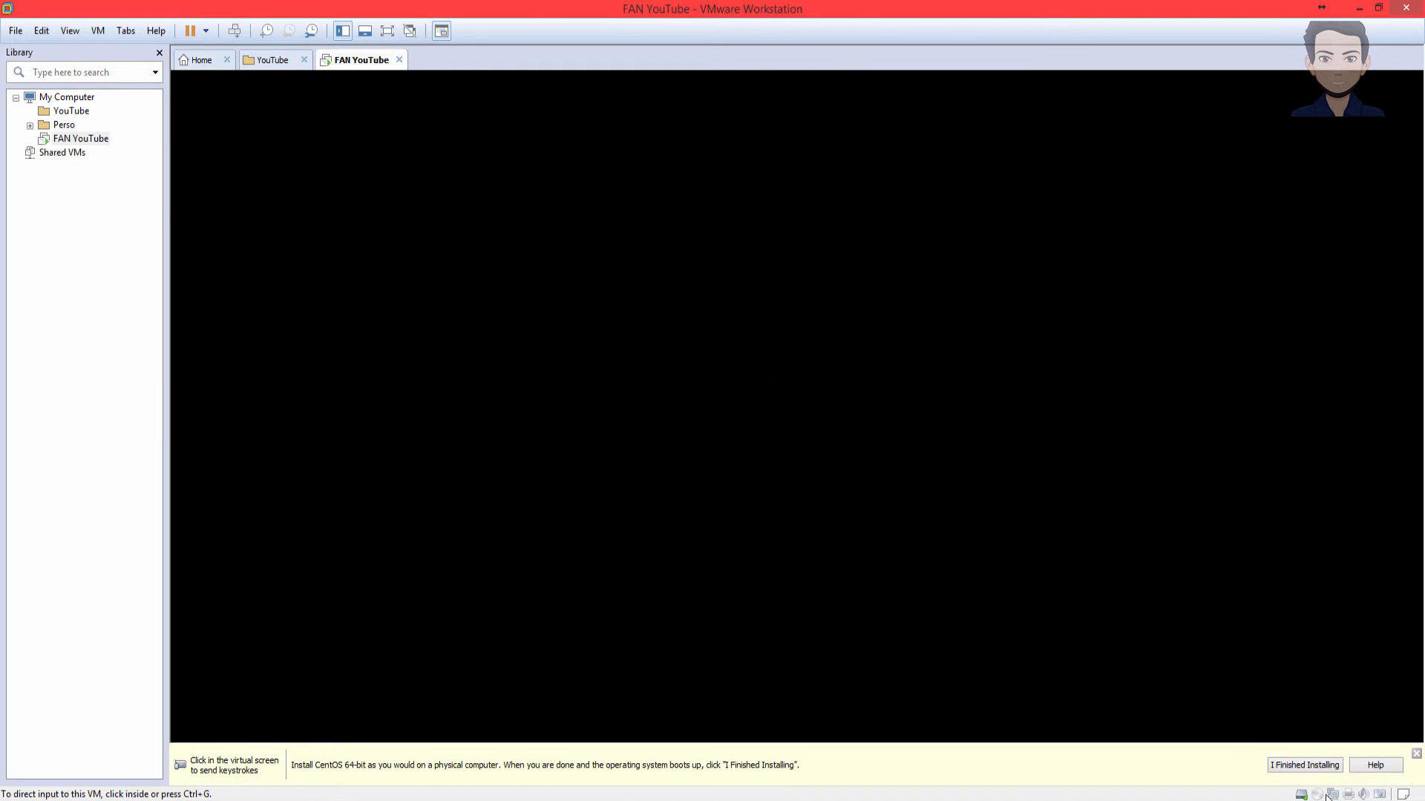
left_click(1416, 754)
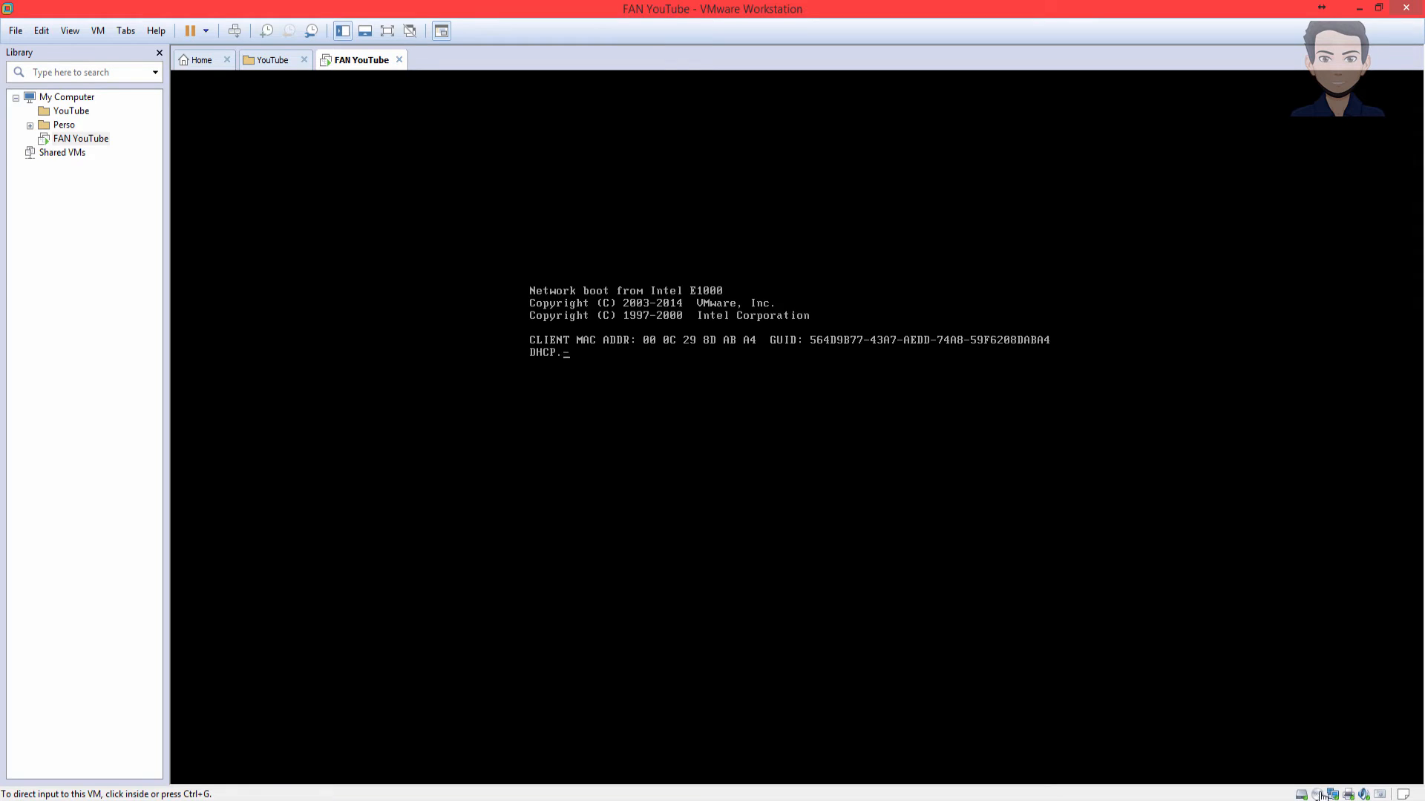
left_click(1321, 796)
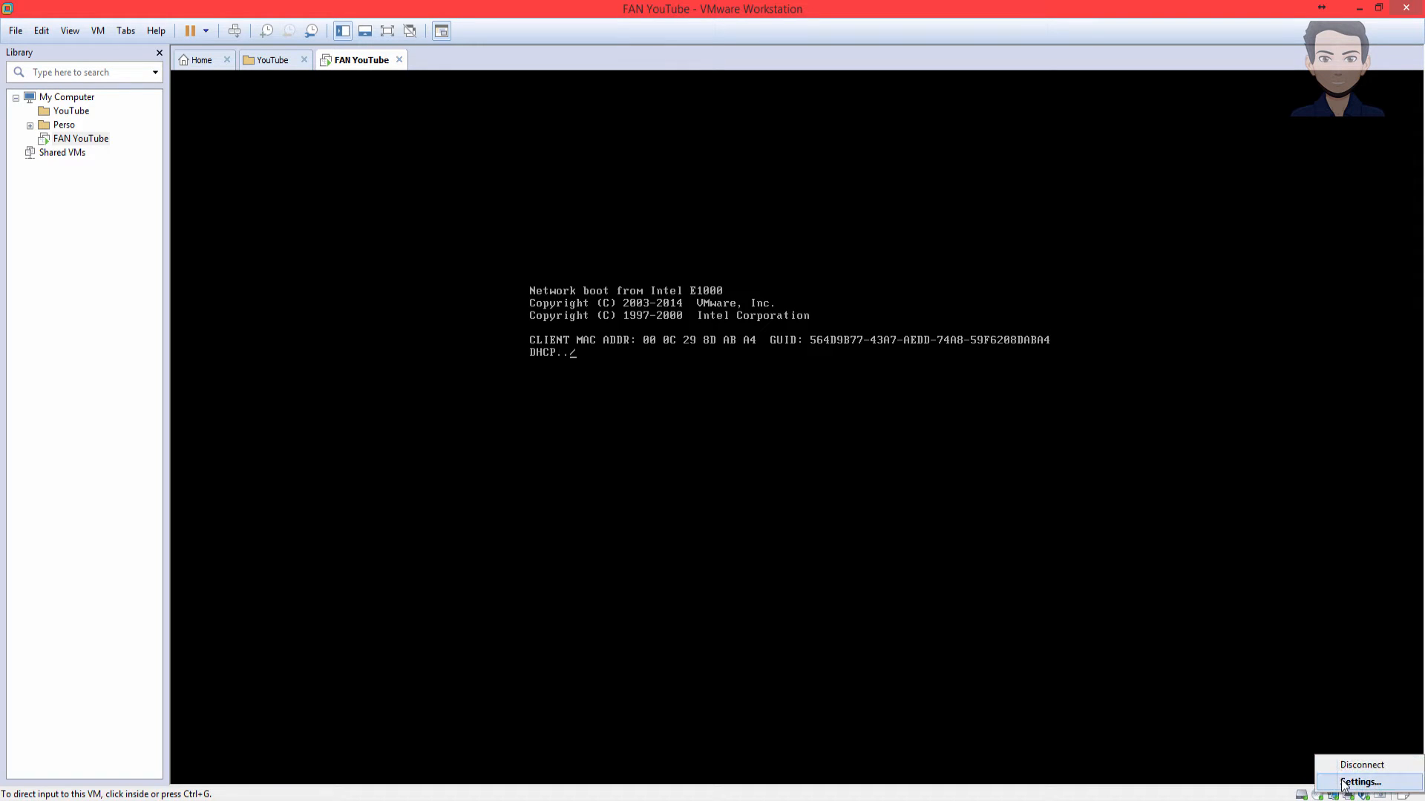
left_click(1346, 785)
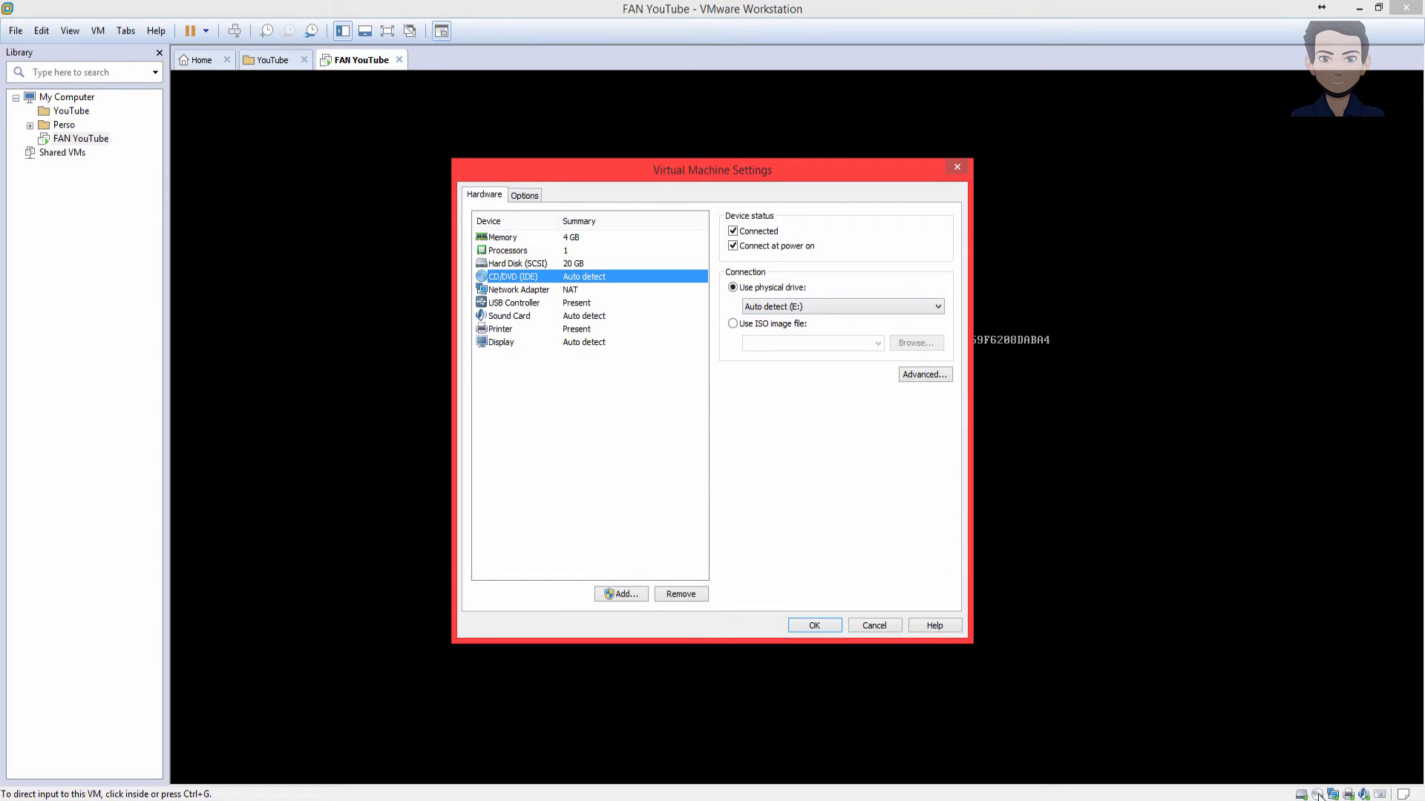
left_click(801, 324)
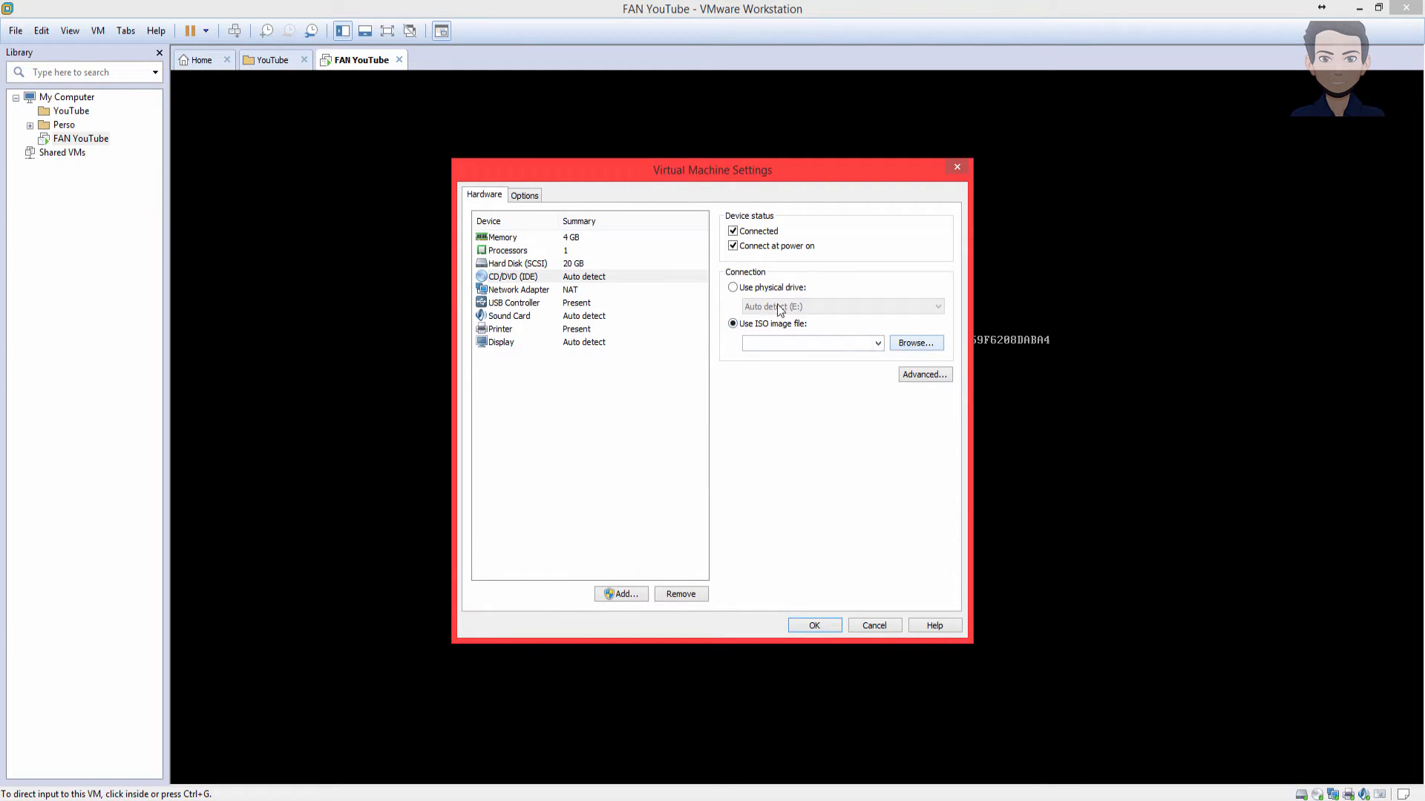
left_click(914, 341)
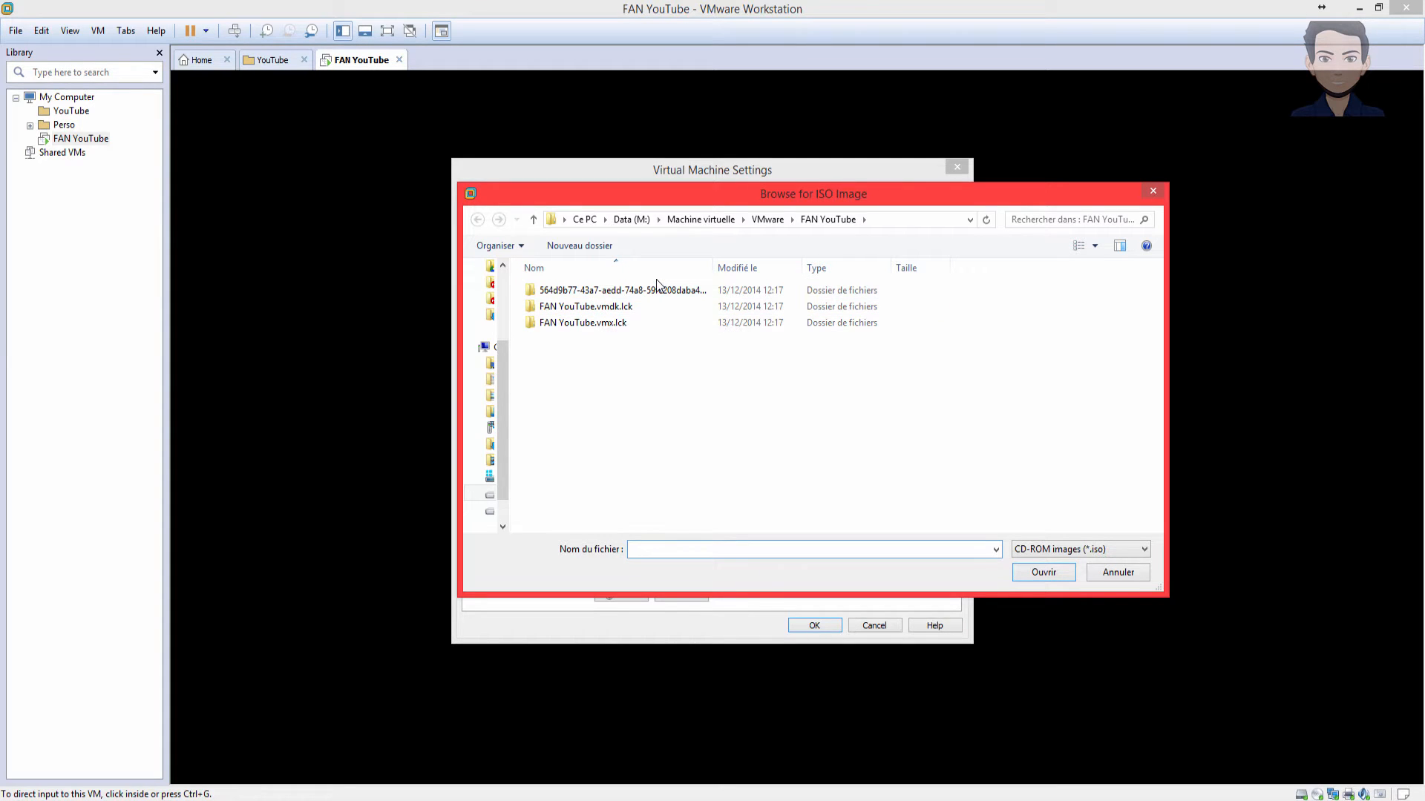
double_click(586, 339)
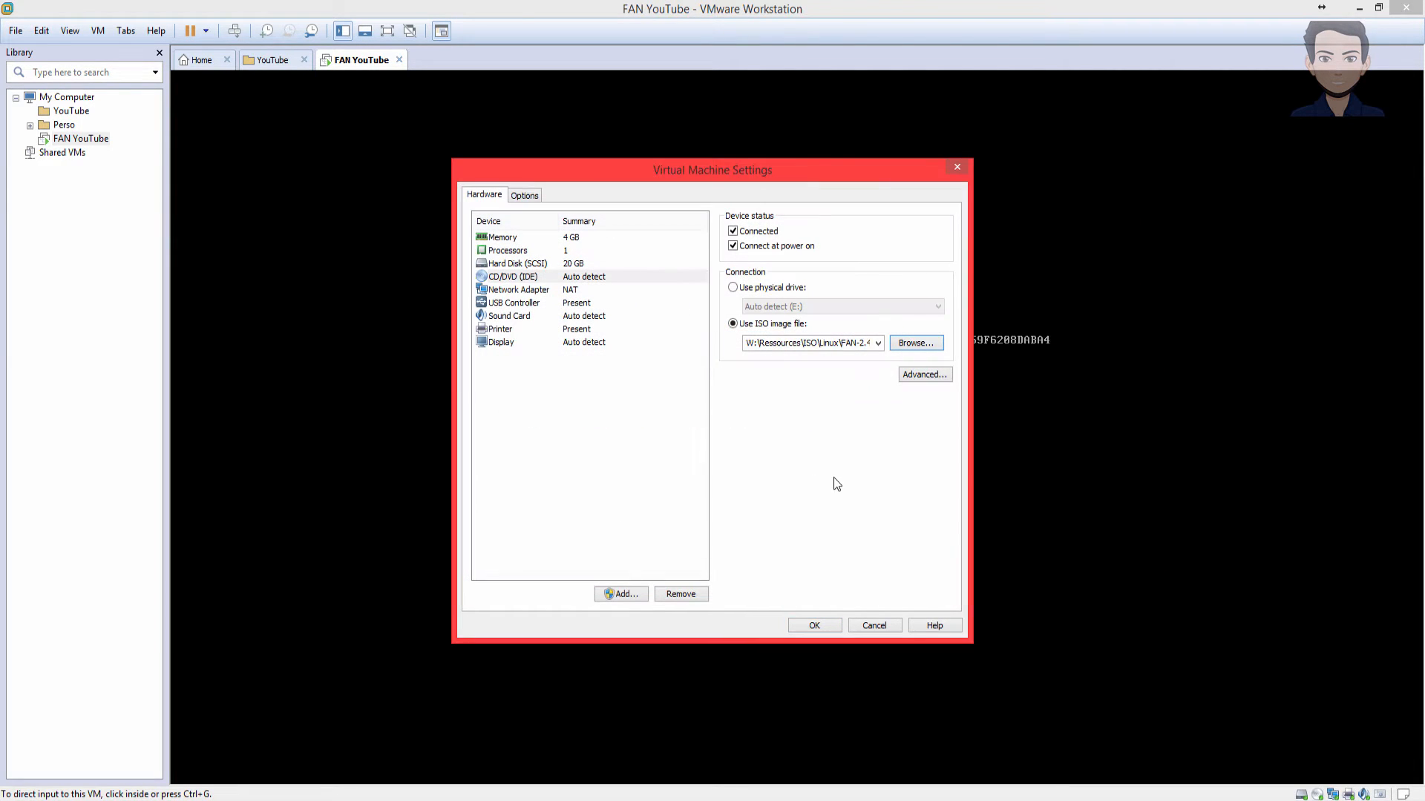
left_click(809, 622)
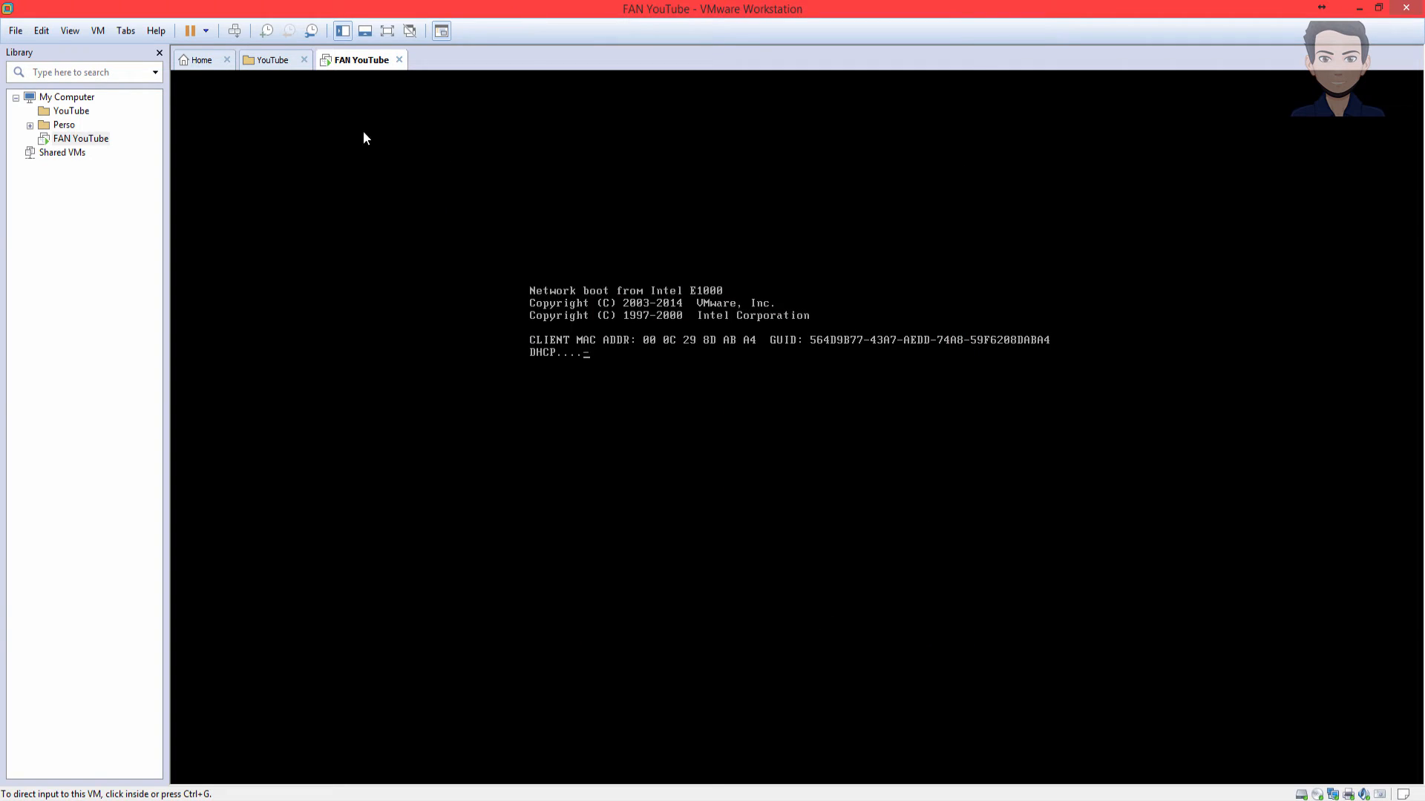
- Restart the guest and accept the FAN boot: prompt to launch the graphical installer
left_click(207, 32)
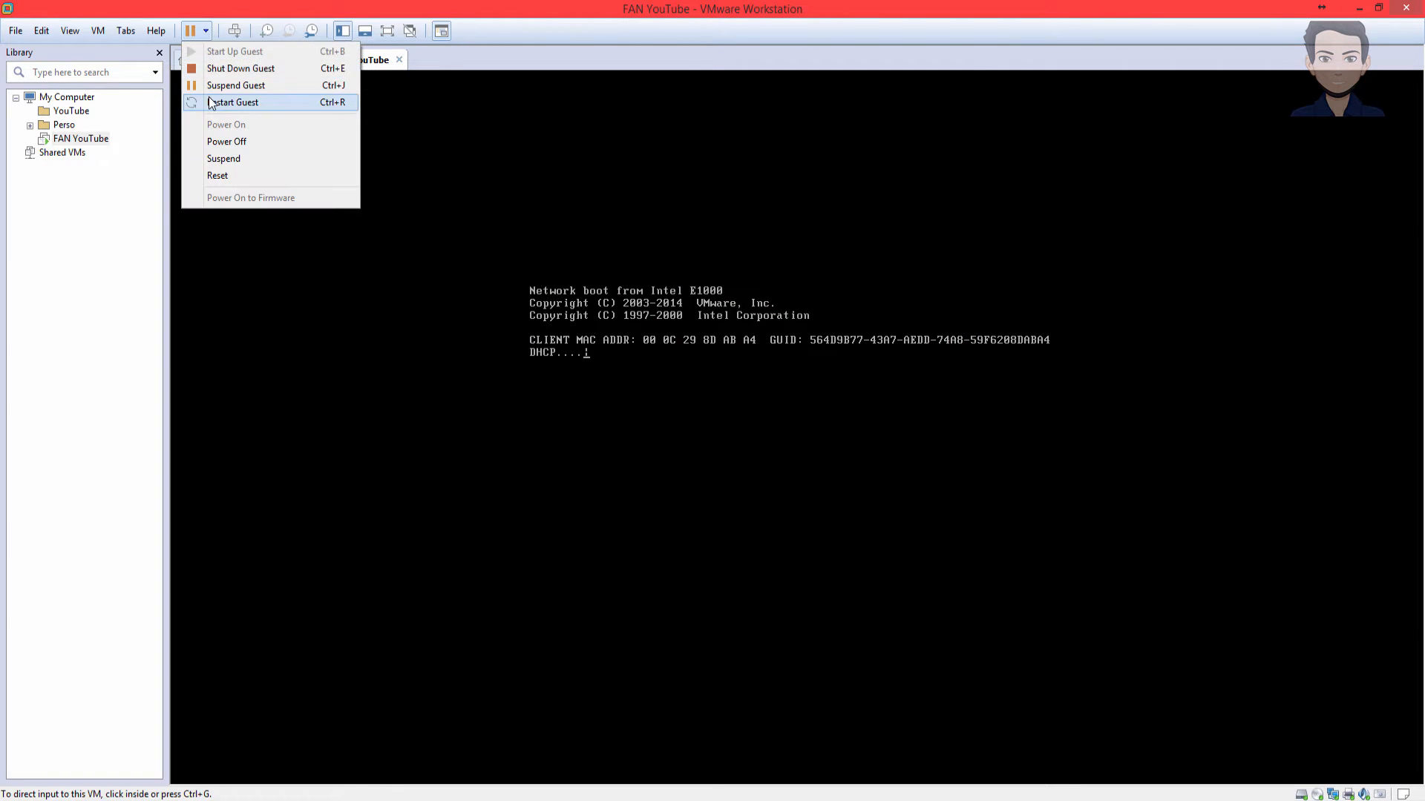
left_click(245, 103)
left_click(723, 439)
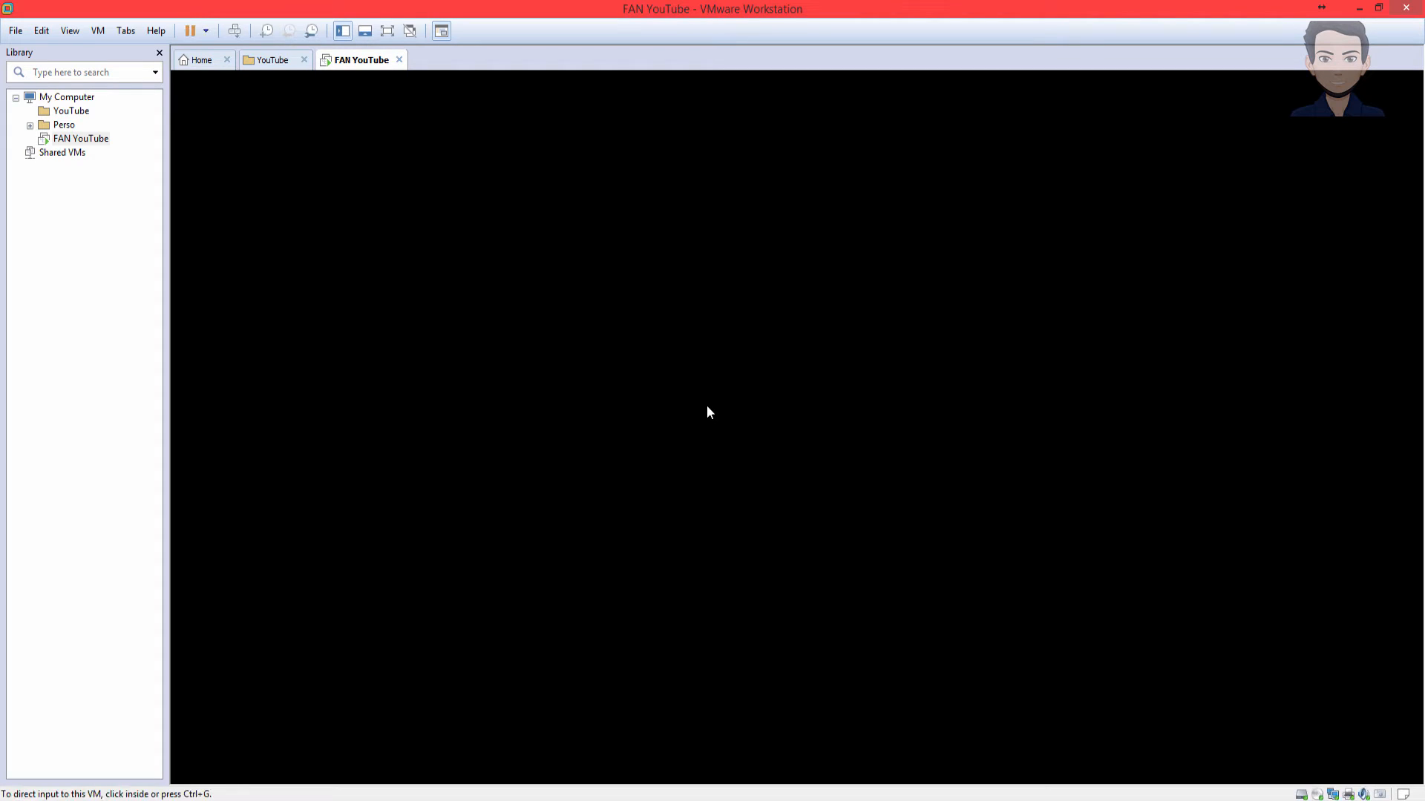
left_click(707, 411)
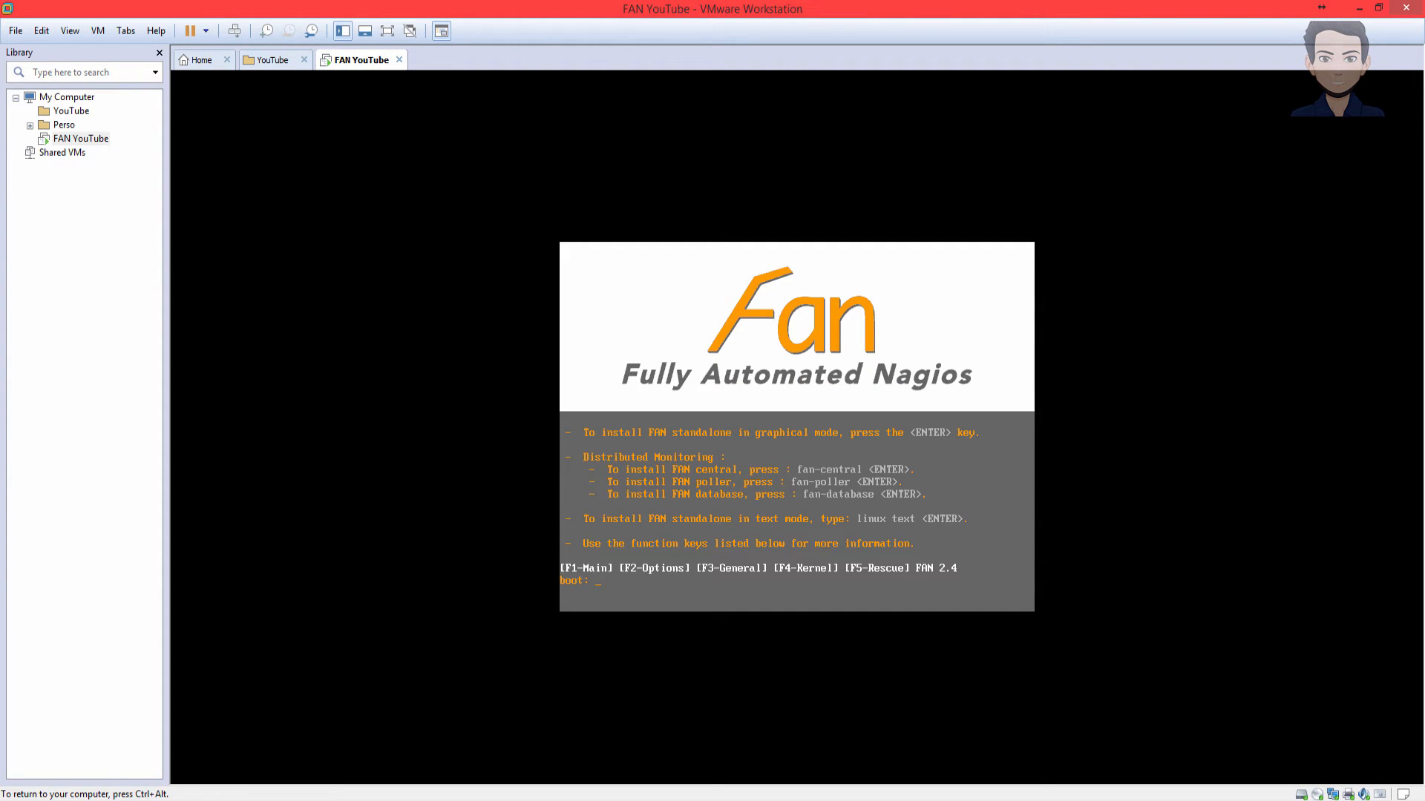
key("Return")
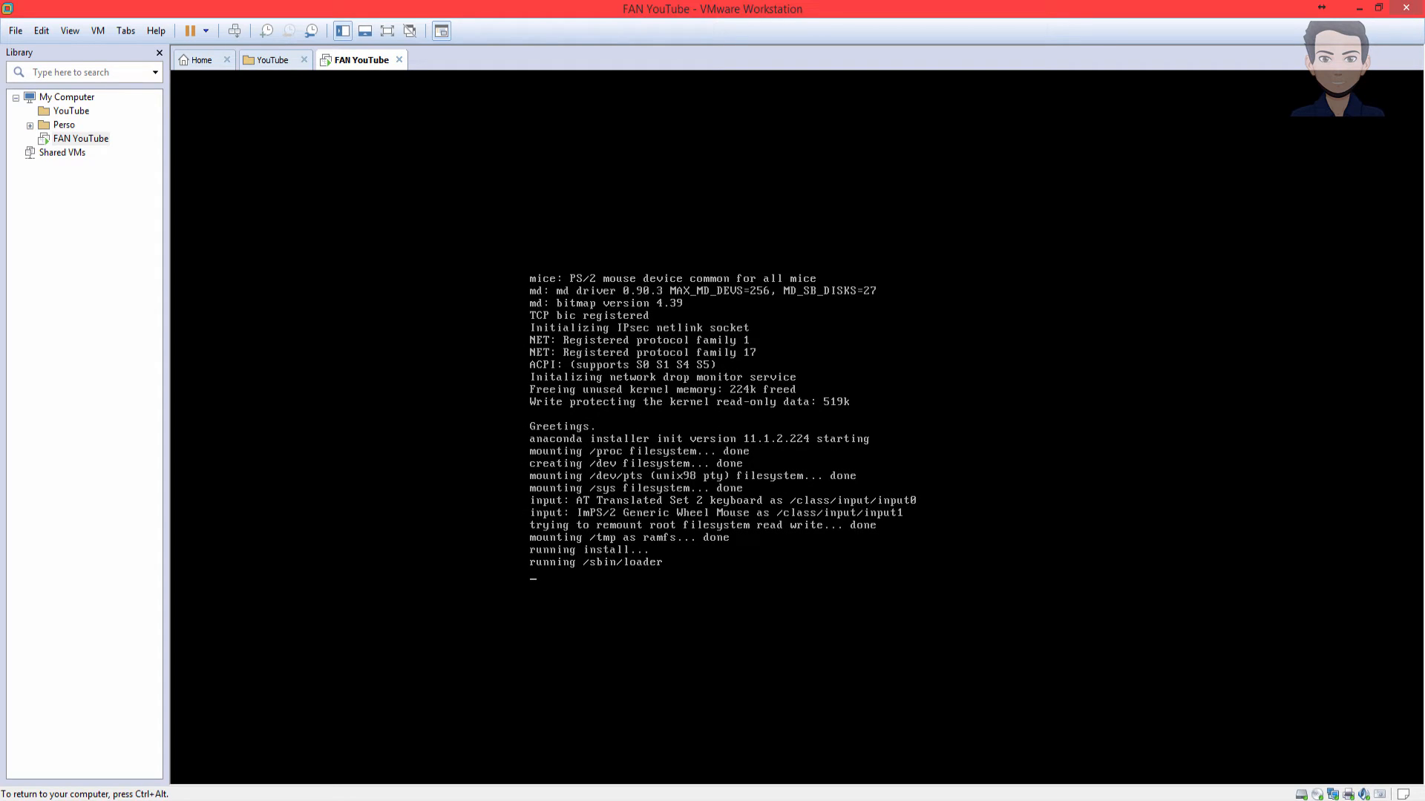
key("ctrl+alt")
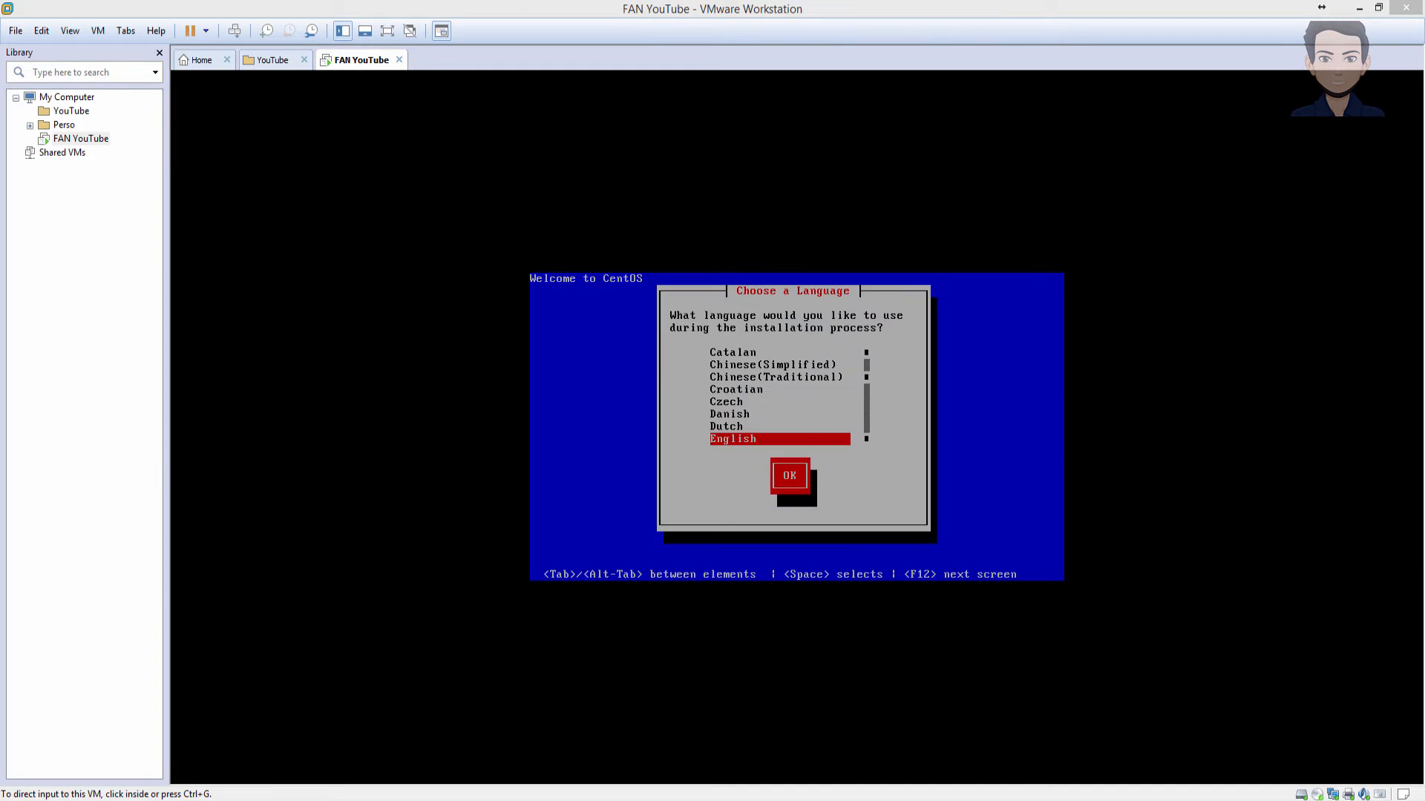
- Choose French language and fr-latin1 keyboard, and answer Oui to initialize the disk
left_click(793, 440)
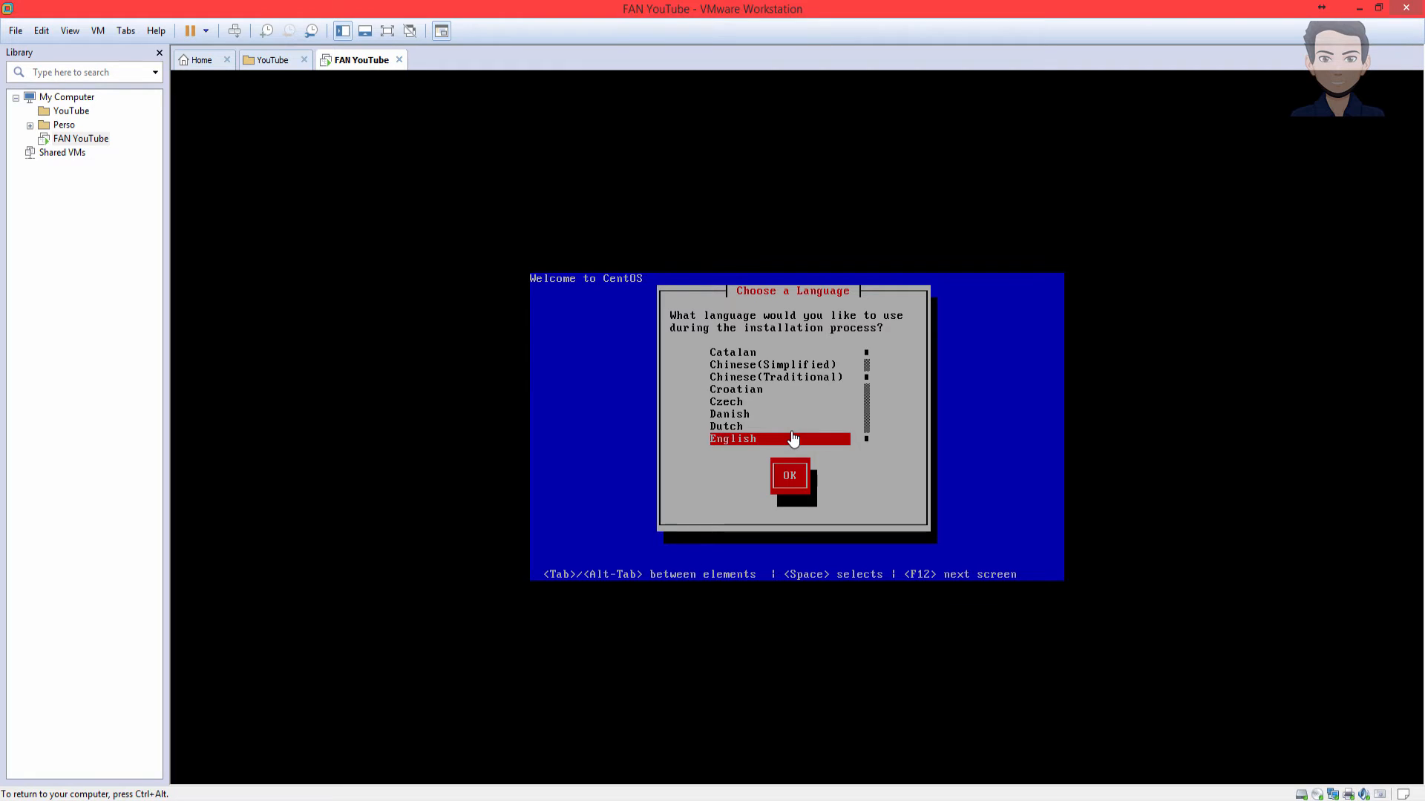
key("Down")
key("Down")
key("Down")
key("Return")
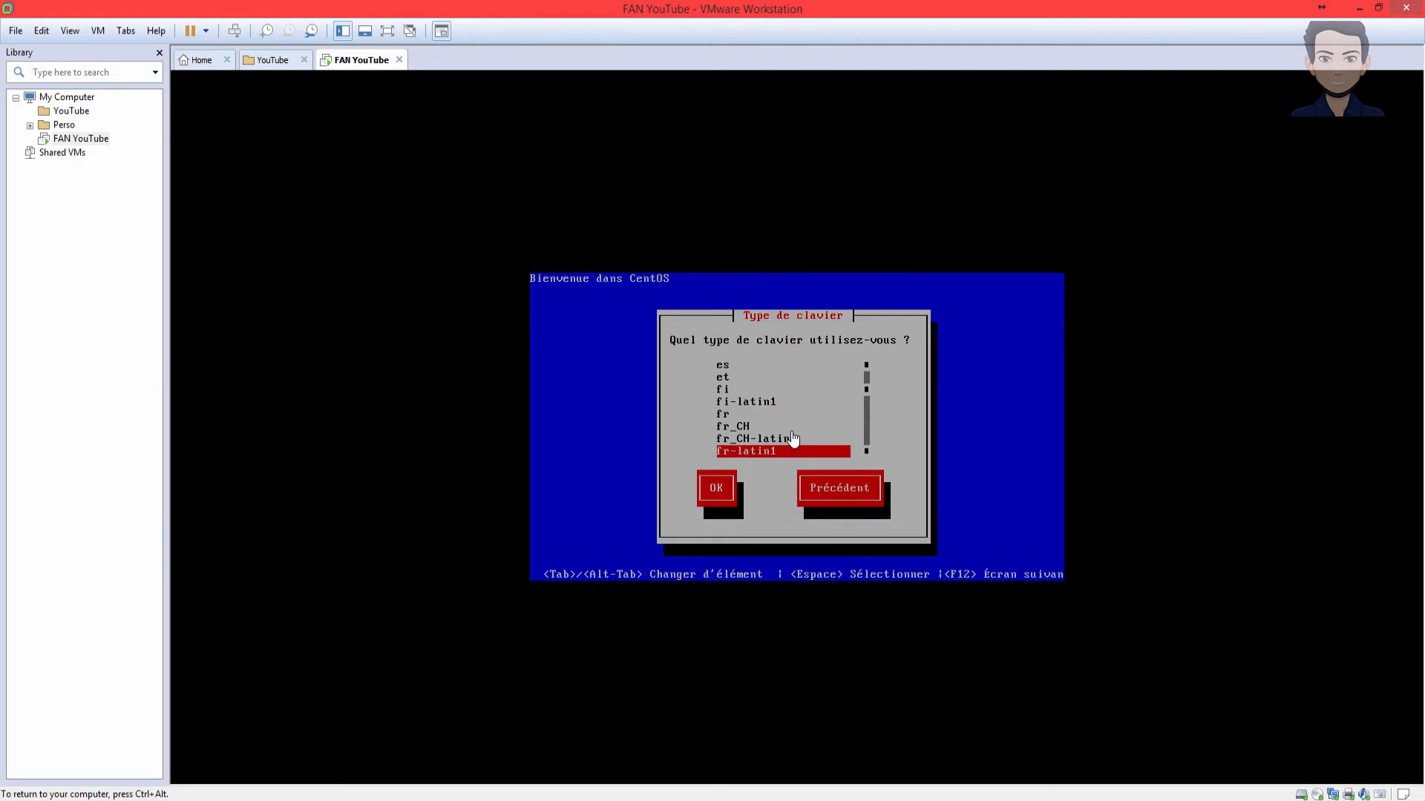
key("Return")
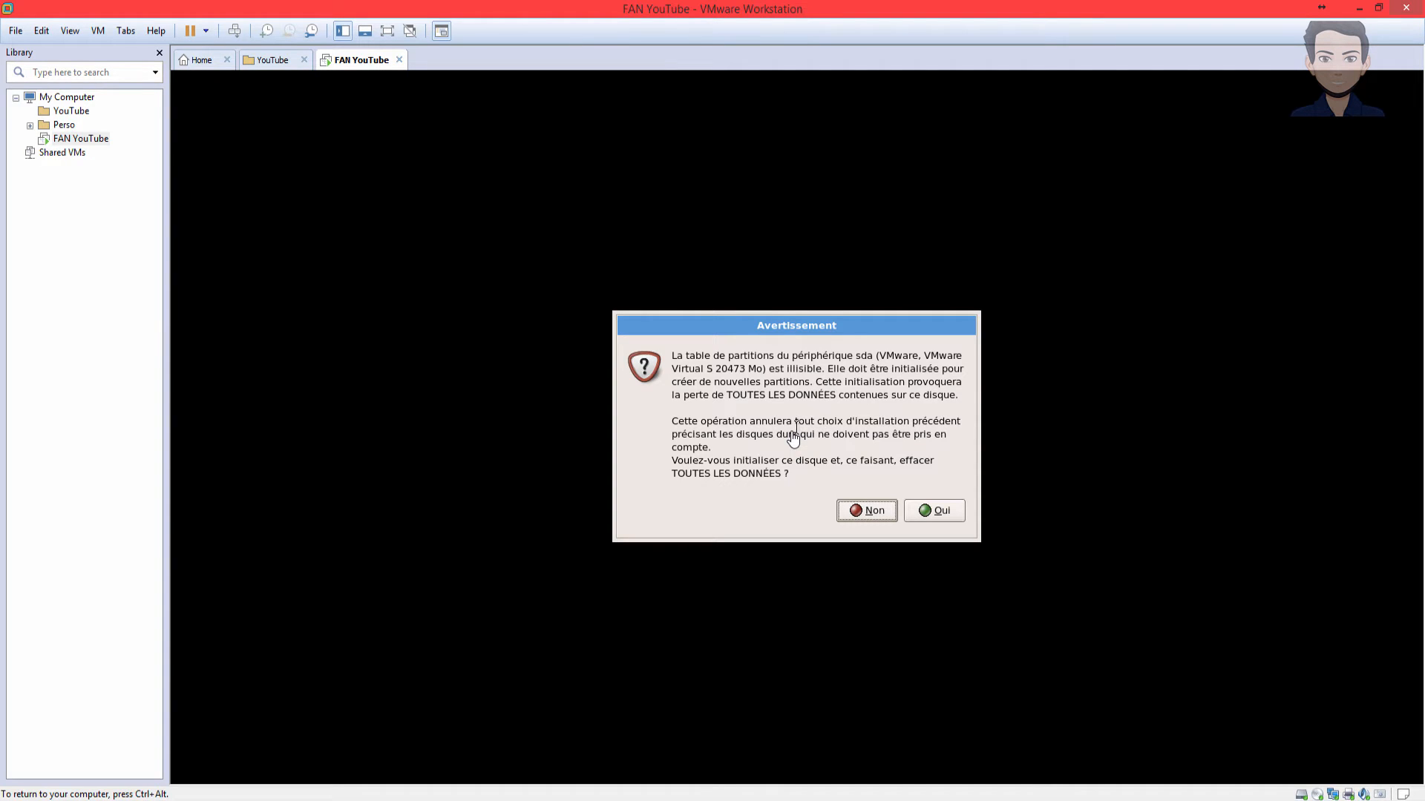
key("Tab")
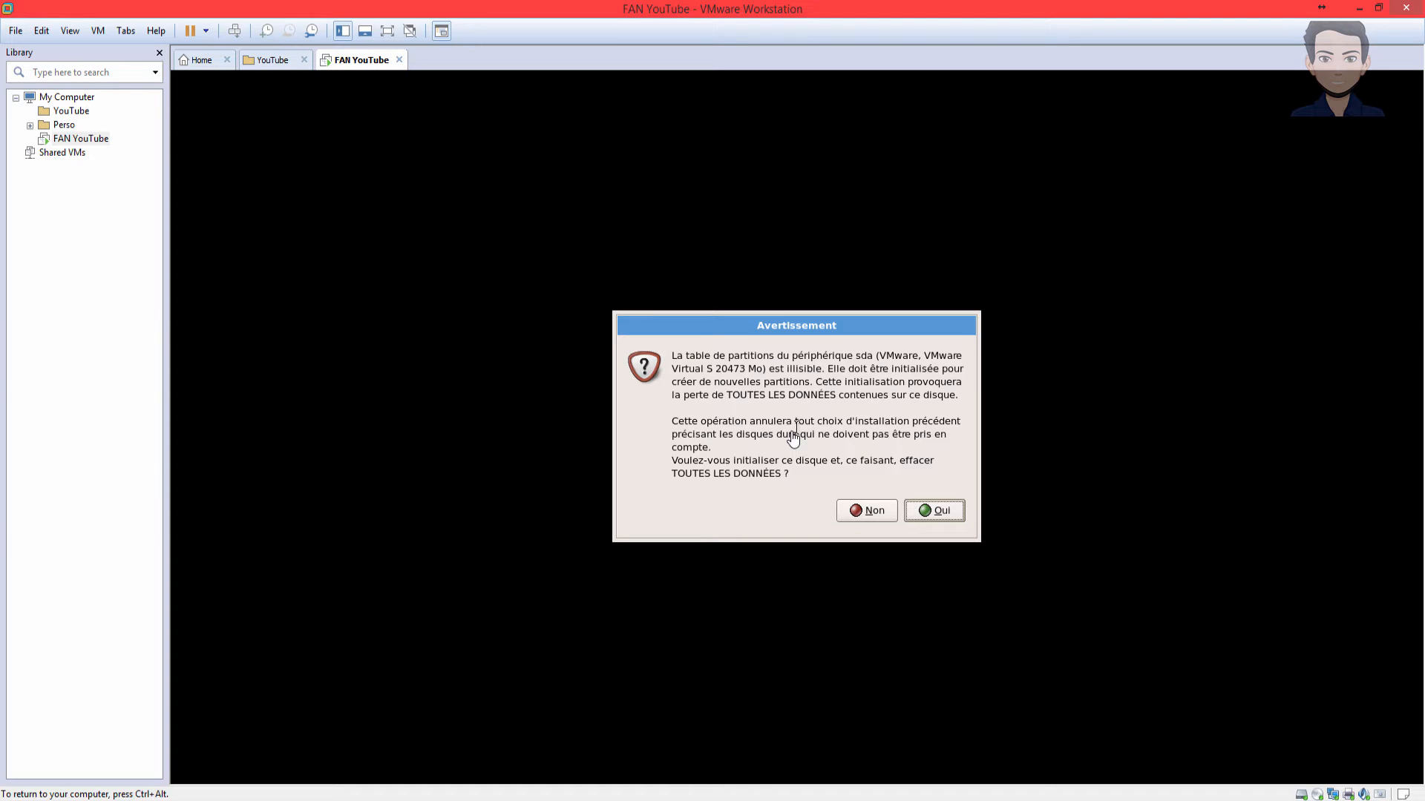
key("Return")
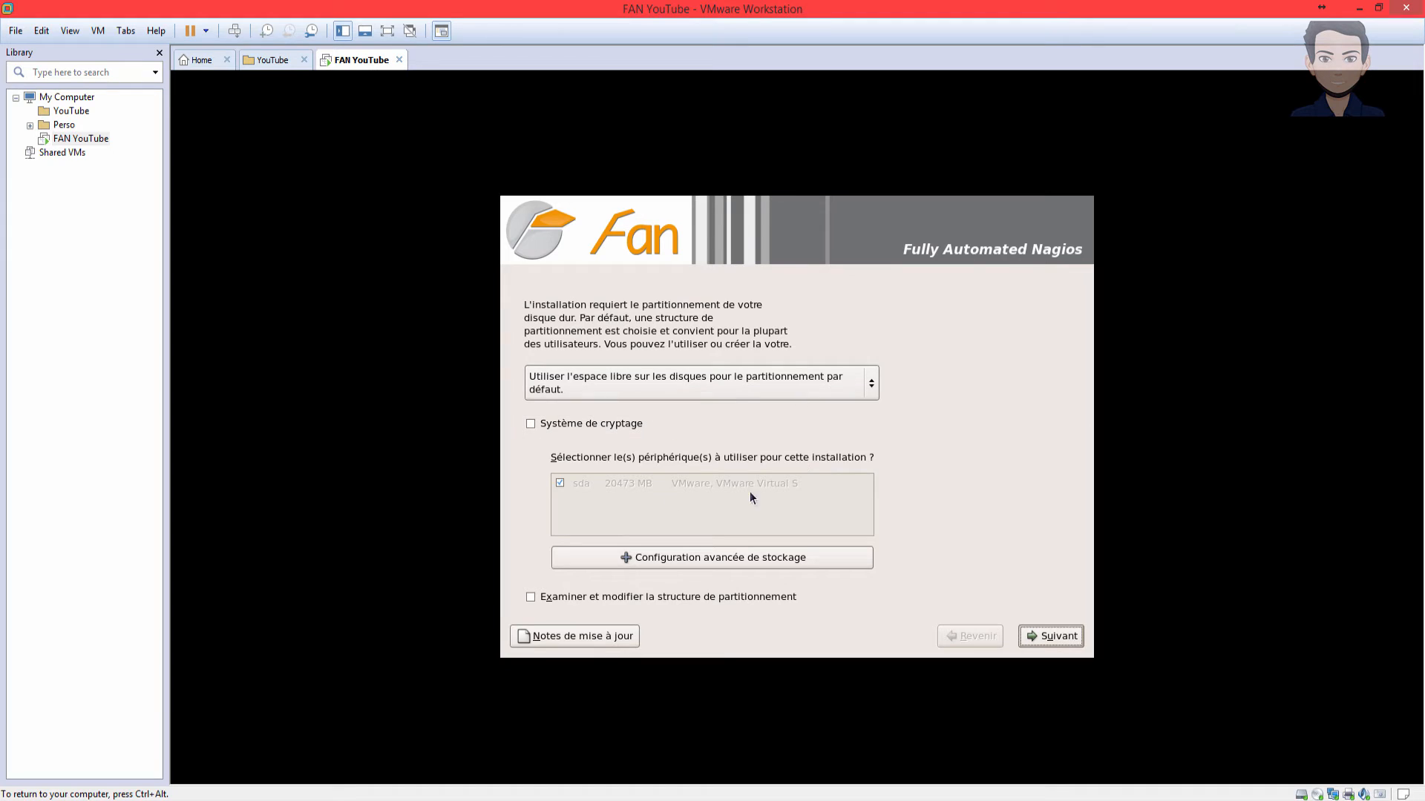
- Keep the default partitioning layout and the Europe/Paris time zone
left_click(873, 385)
left_click(927, 355)
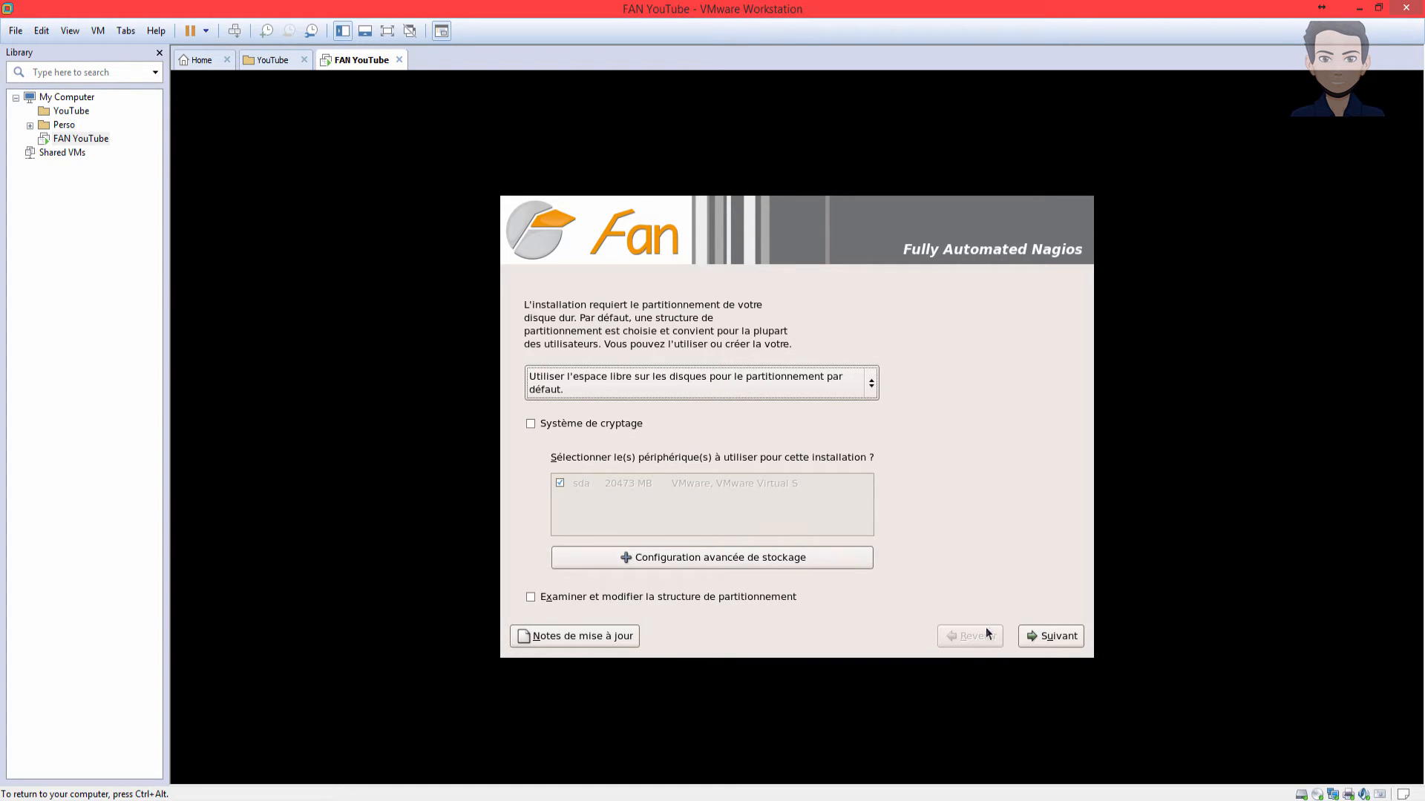
left_click(1064, 643)
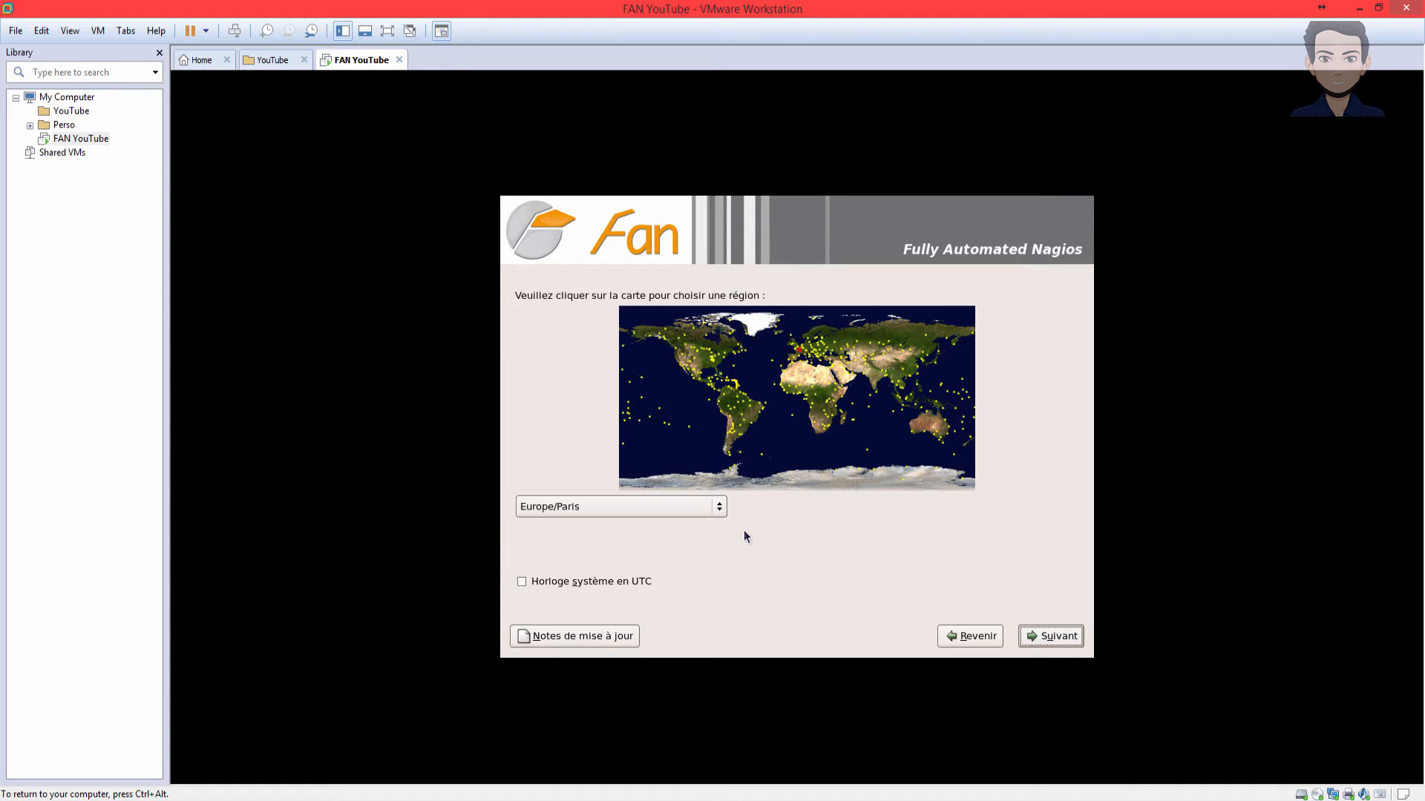
left_click(1027, 639)
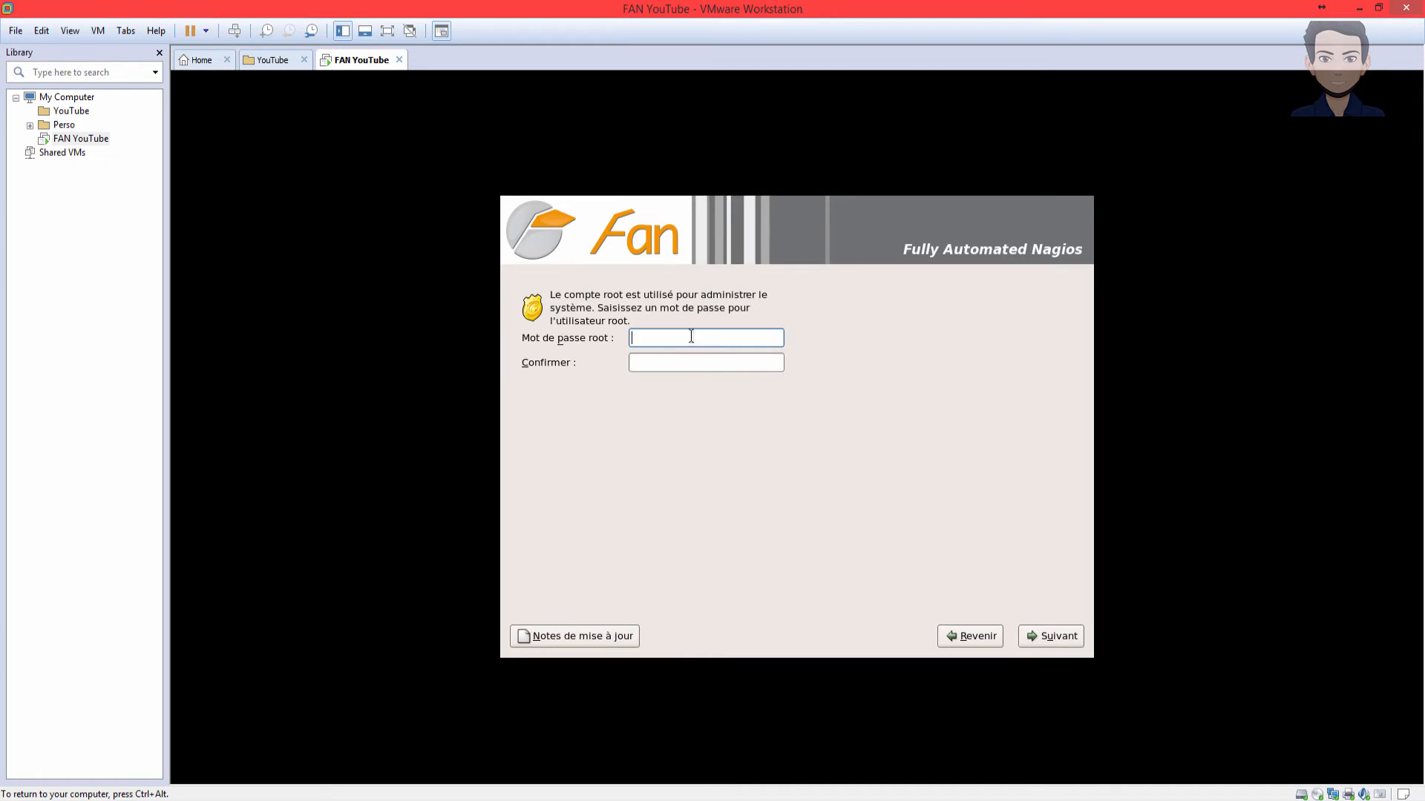
- Set a six-character root password after the four-character one is rejected, and start installing
type("****")
key("Tab")
type("****")
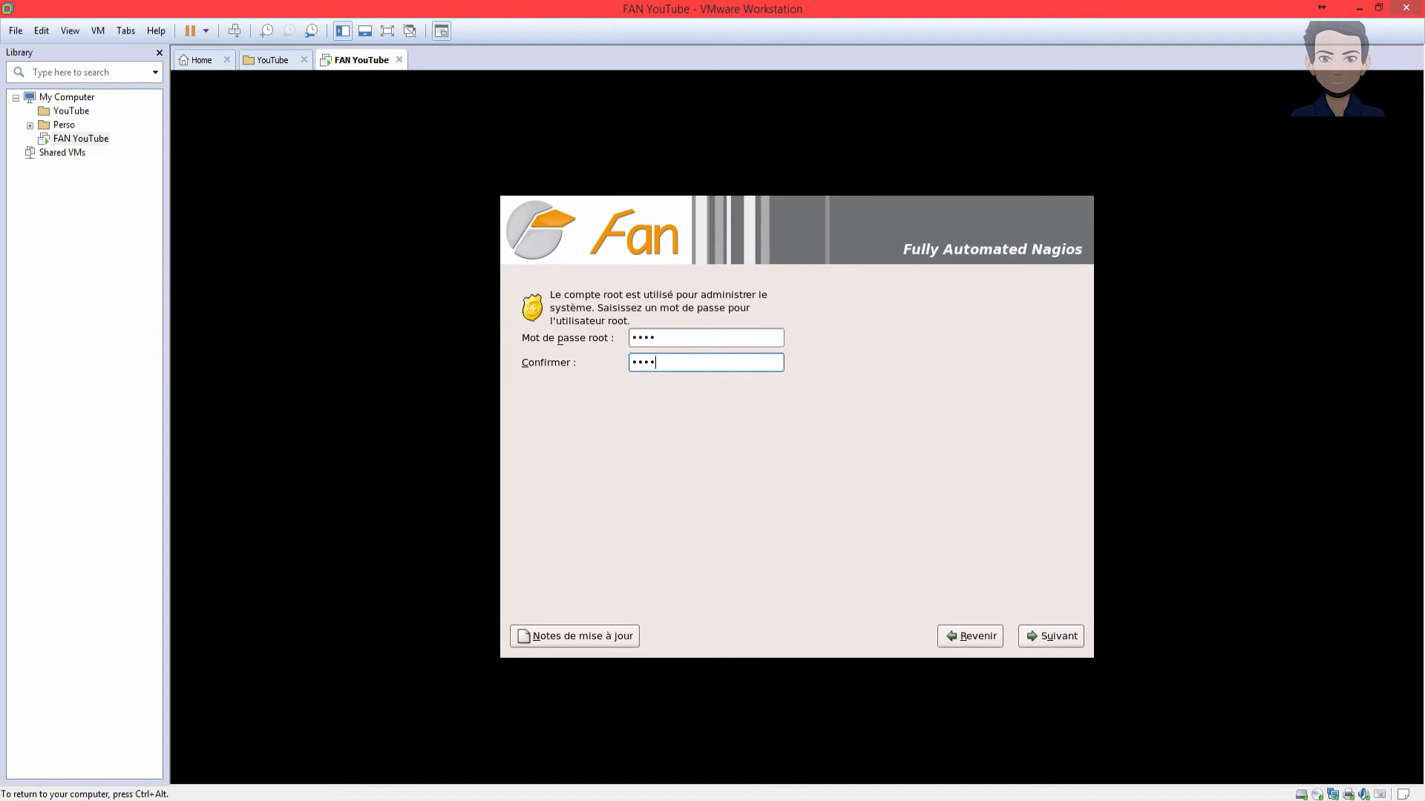
left_click(1060, 634)
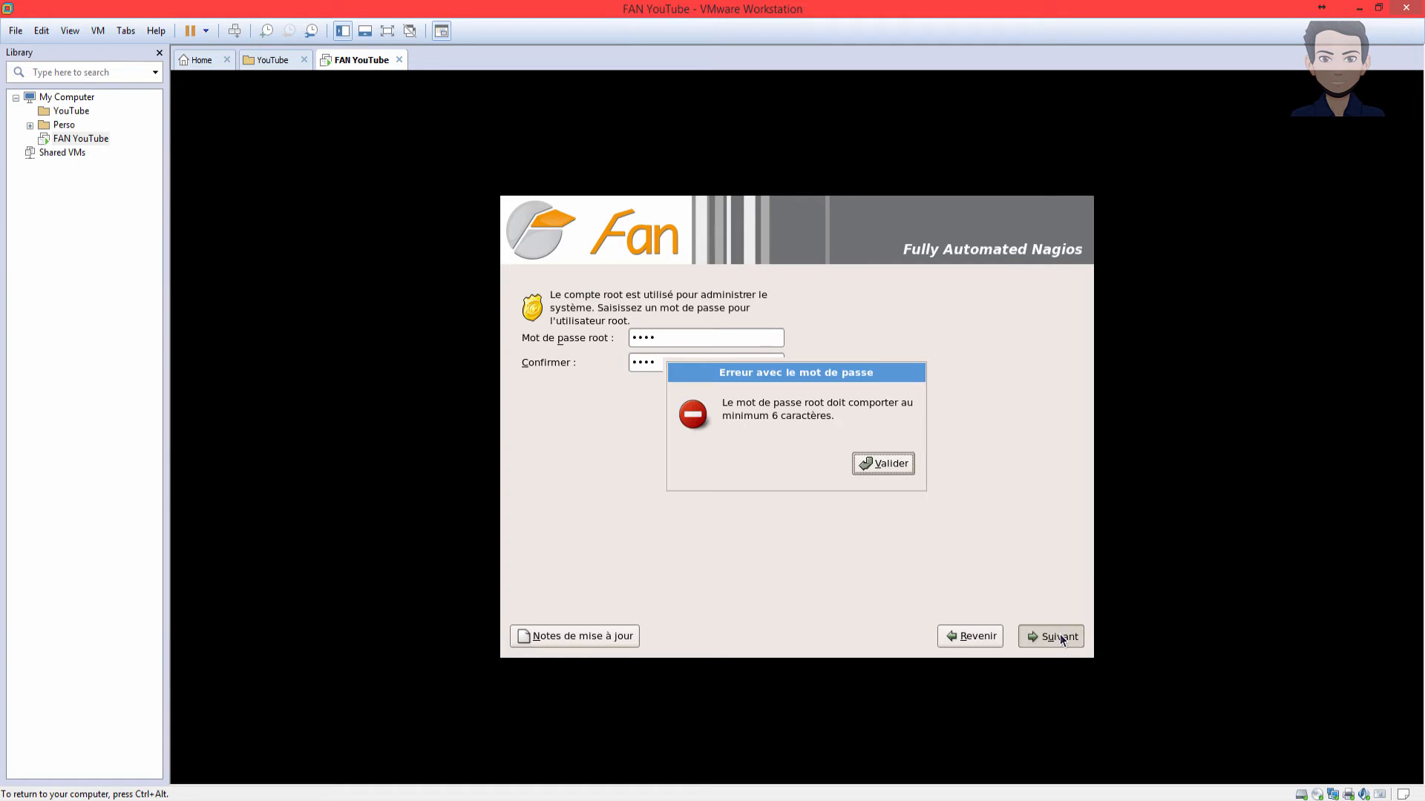
left_click(905, 463)
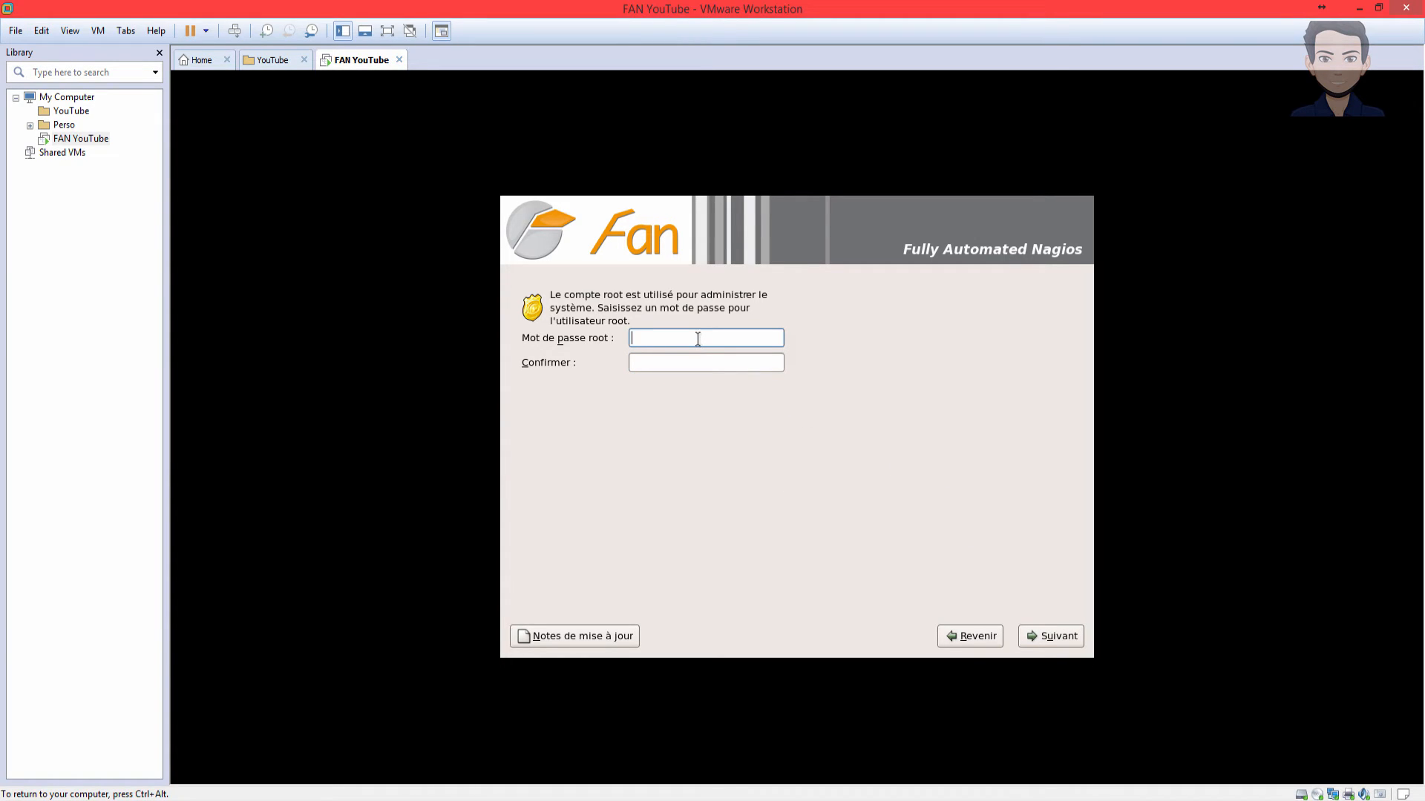
type("******")
key("Tab")
type("******")
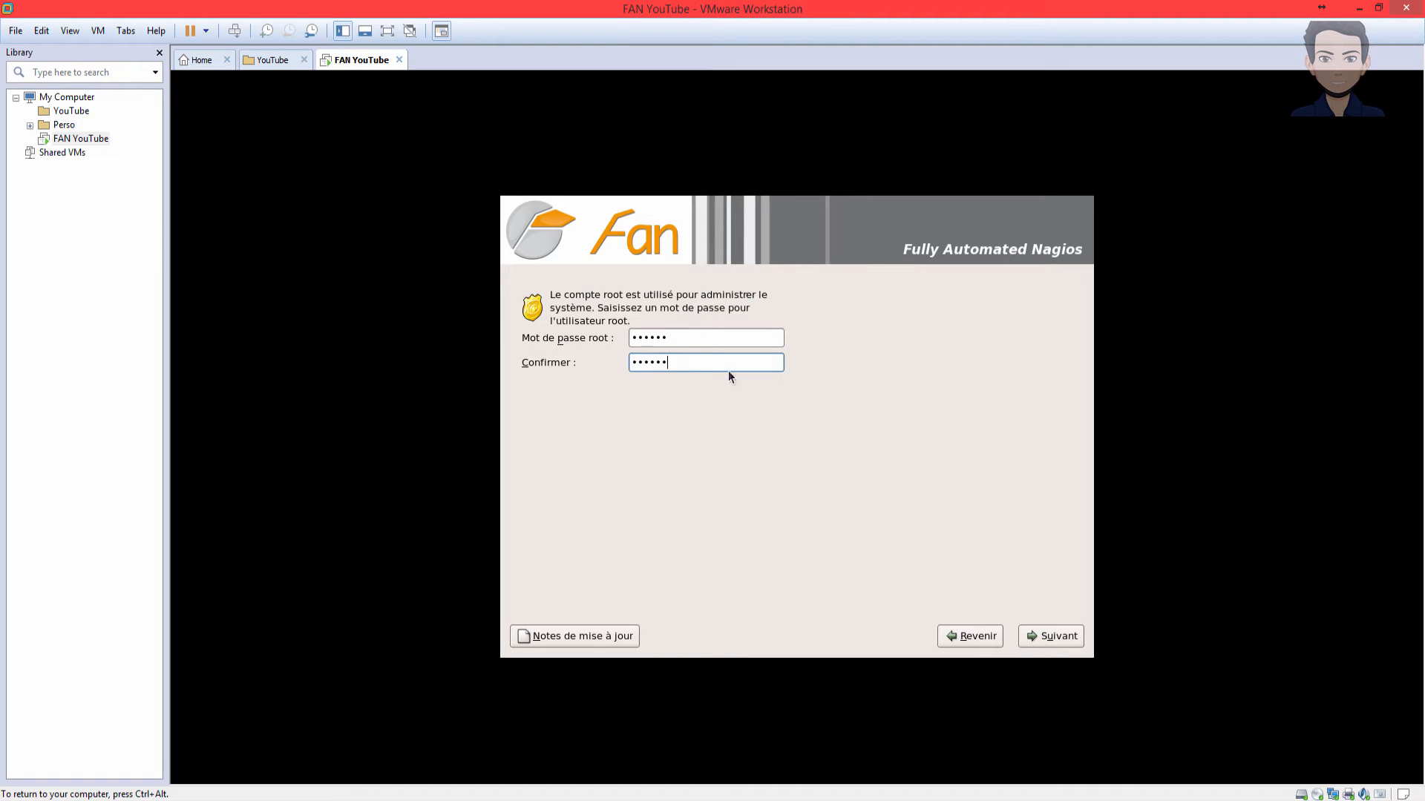
left_click(1060, 638)
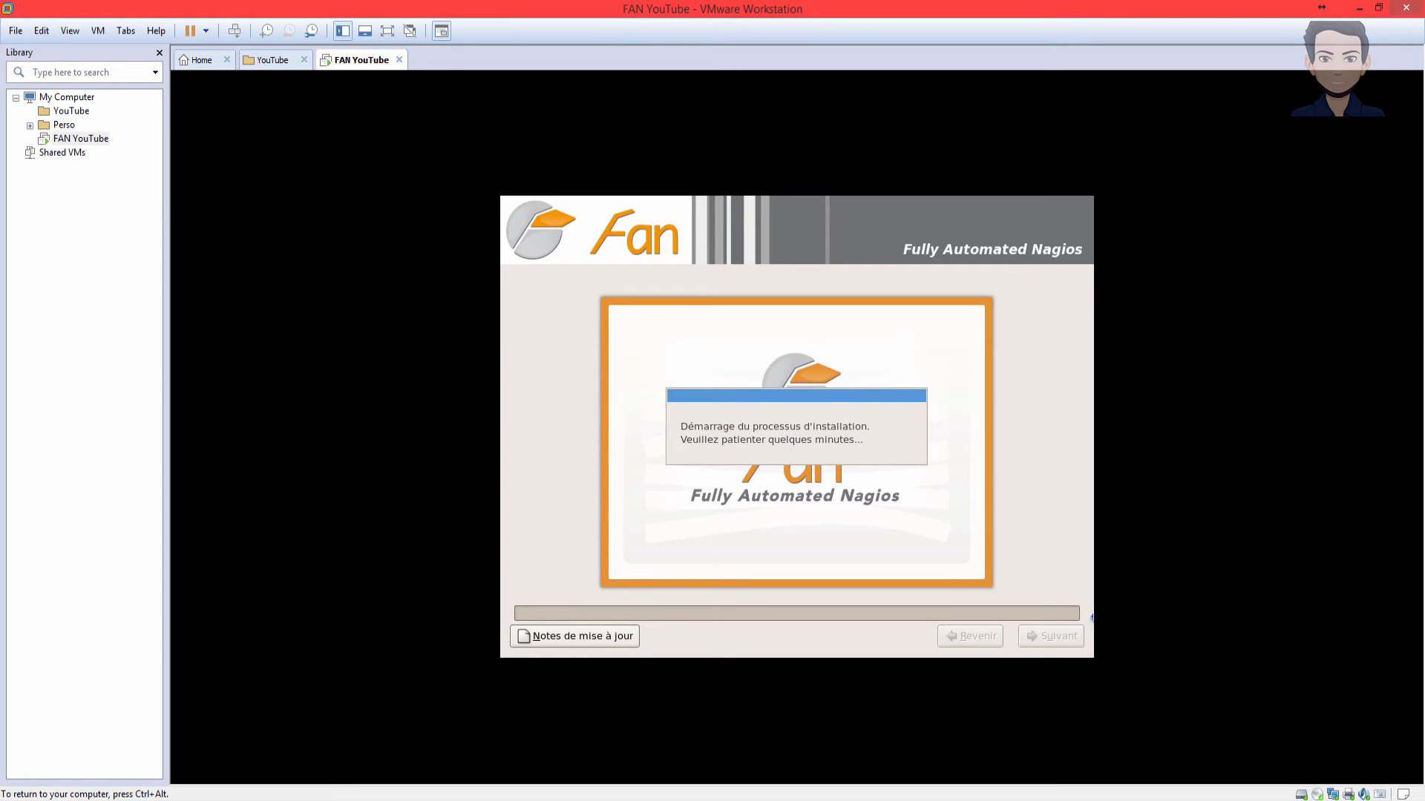
- Once installation completes, reboot with Redémarrer into the installed CentOS 5.9
key("ctrl+alt")
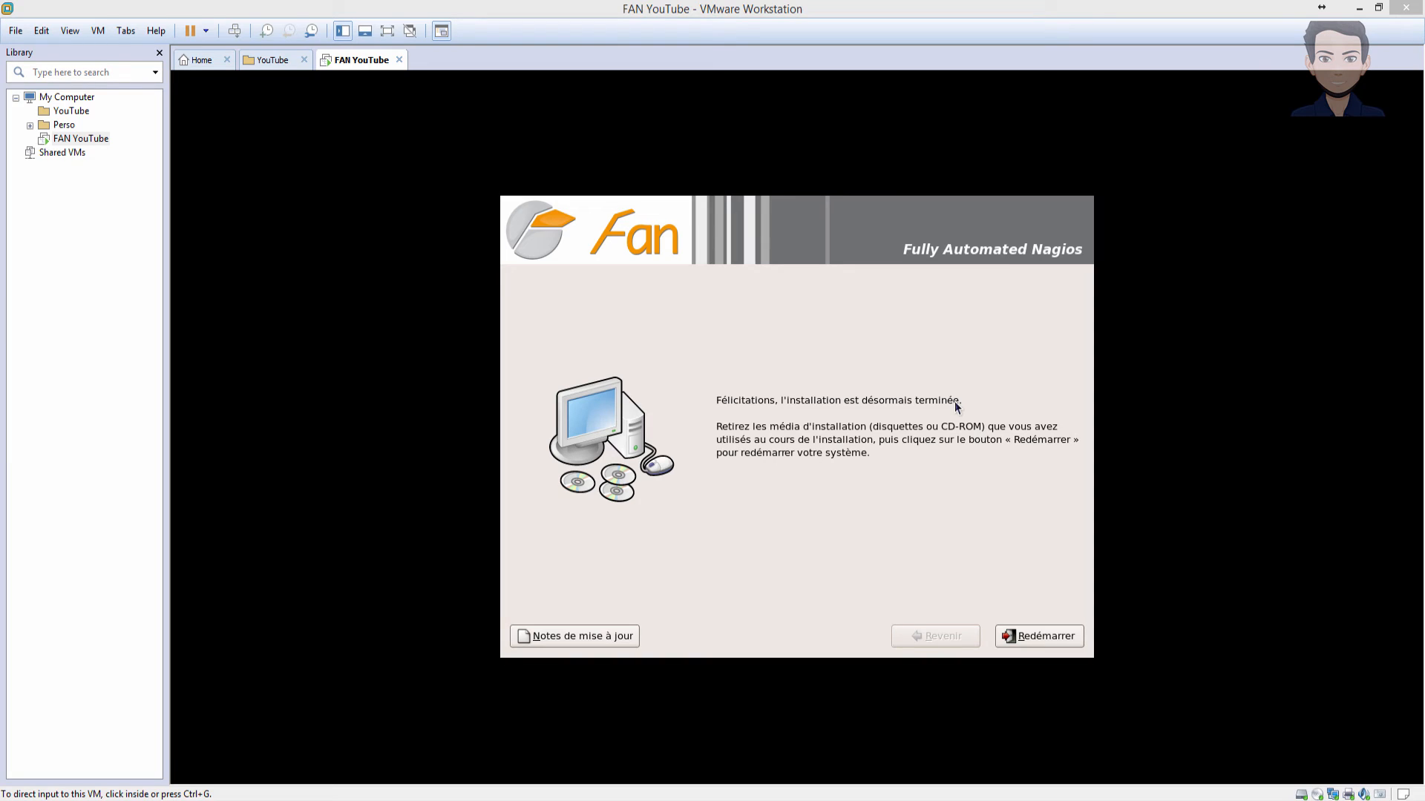
left_click(1136, 522)
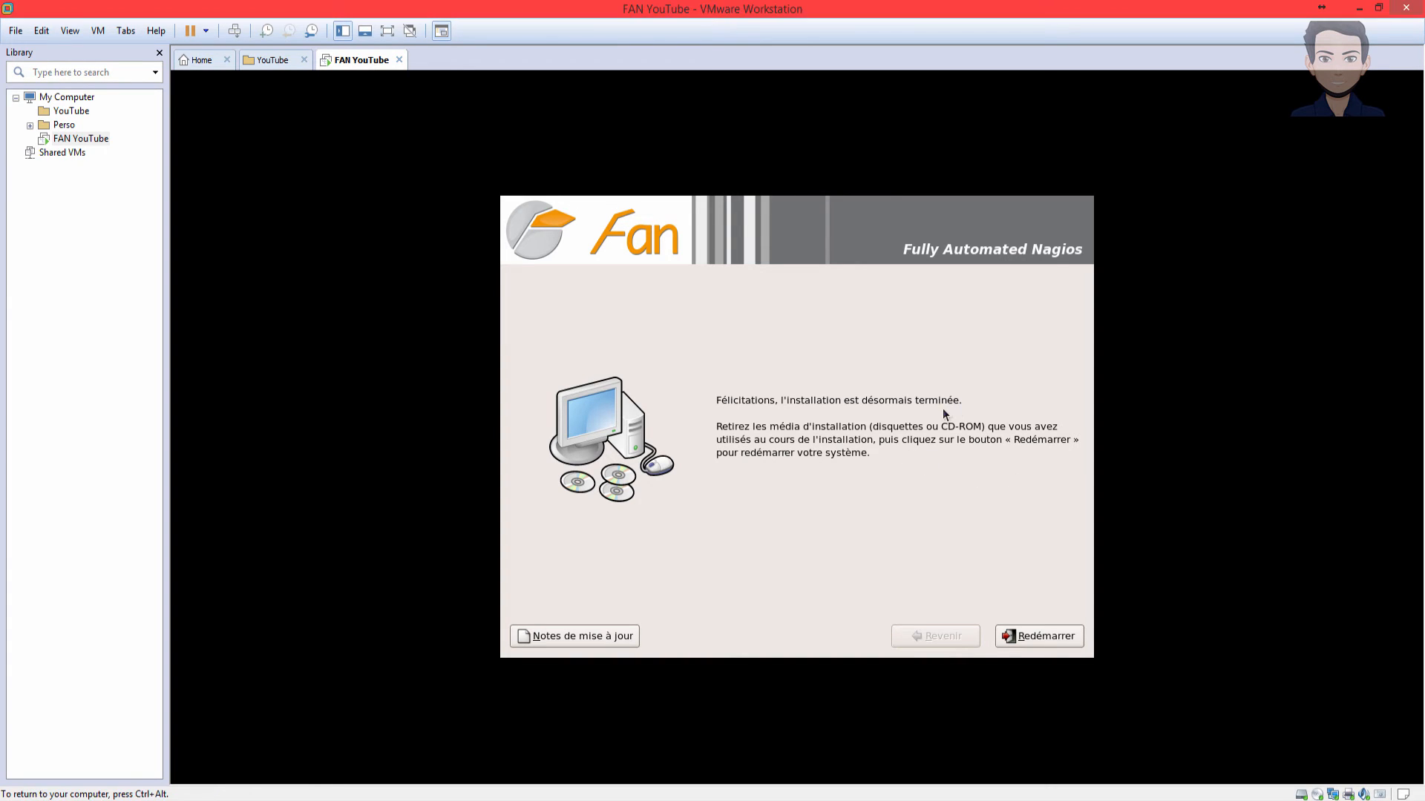
left_click(1045, 632)
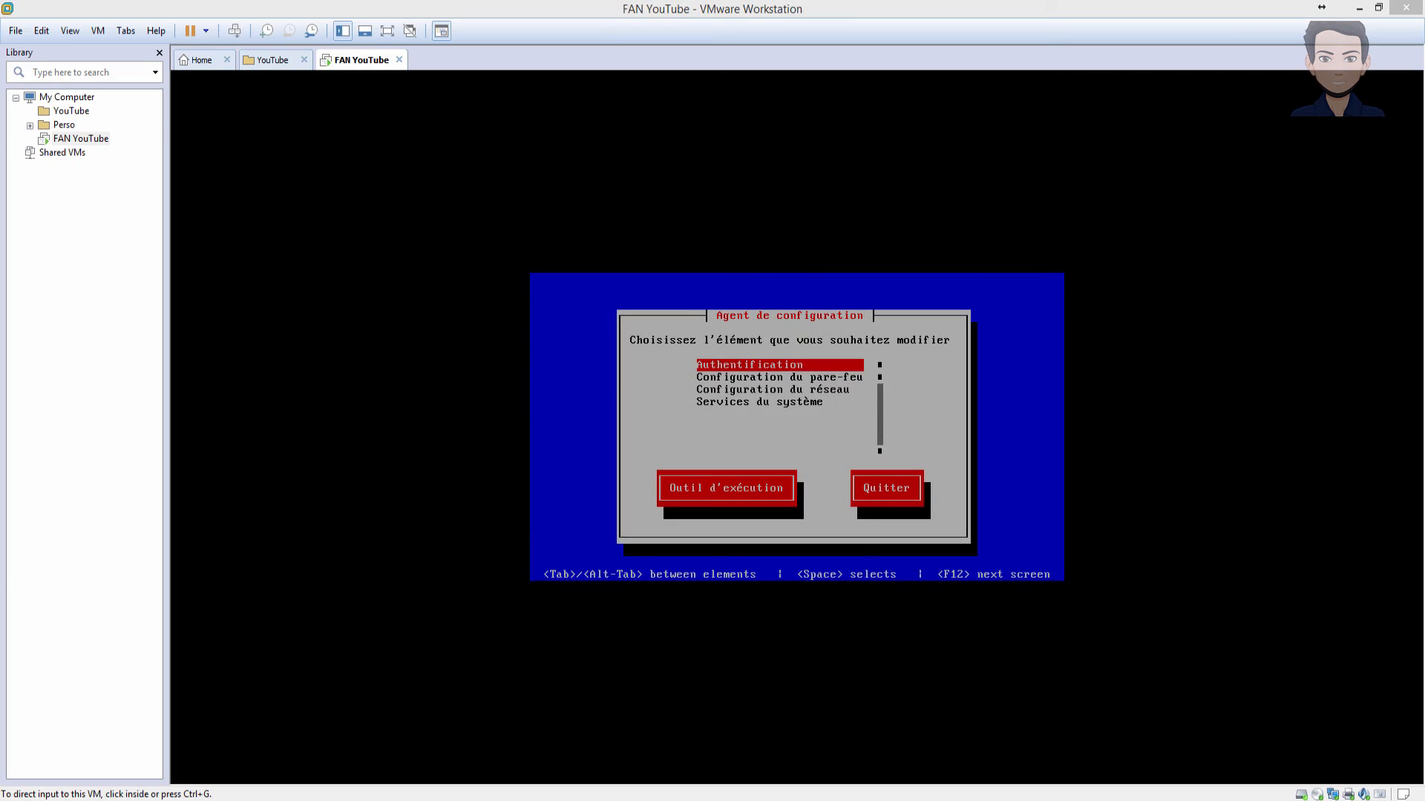
- Exit the 'Agent de configuration' tool by choosing Quitter
left_click(1041, 436)
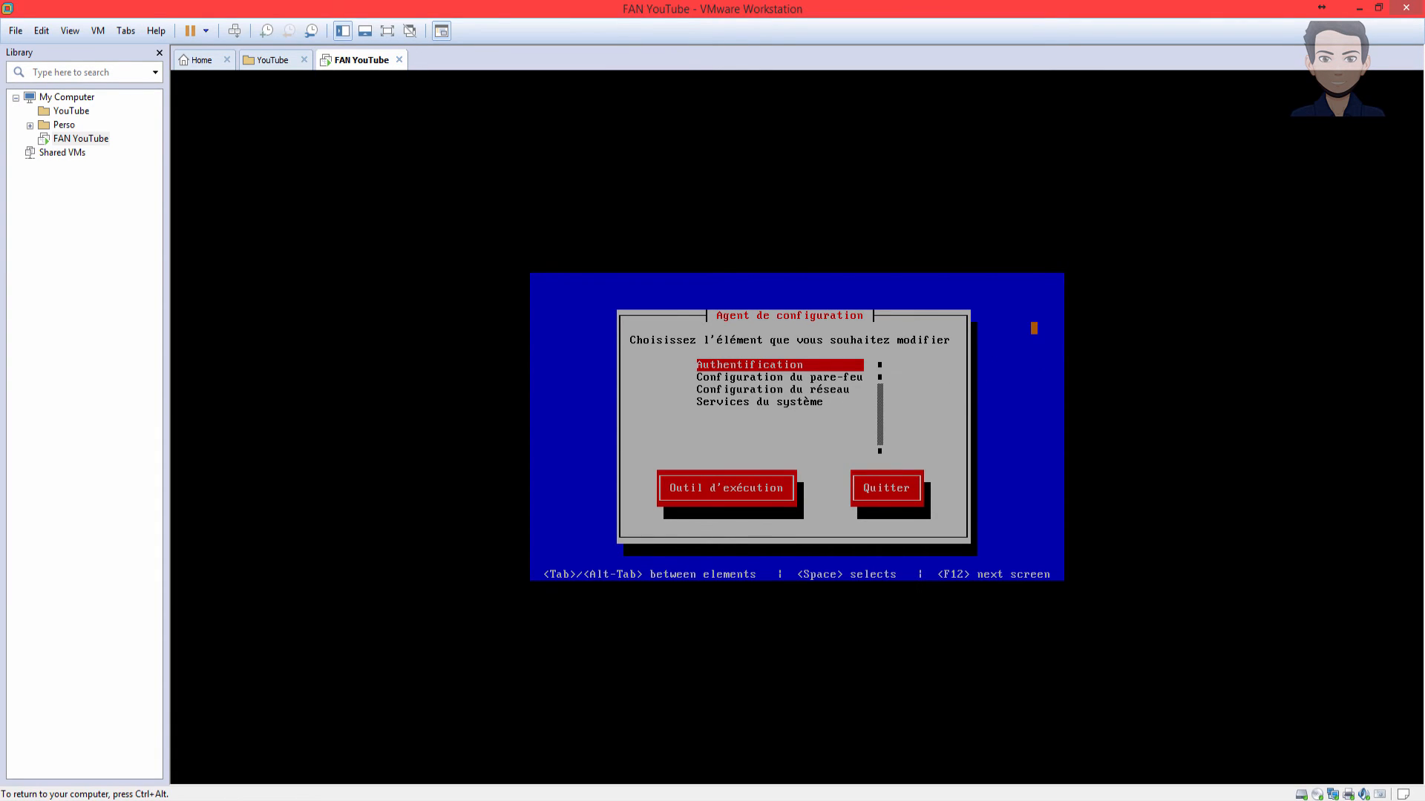
key("Tab")
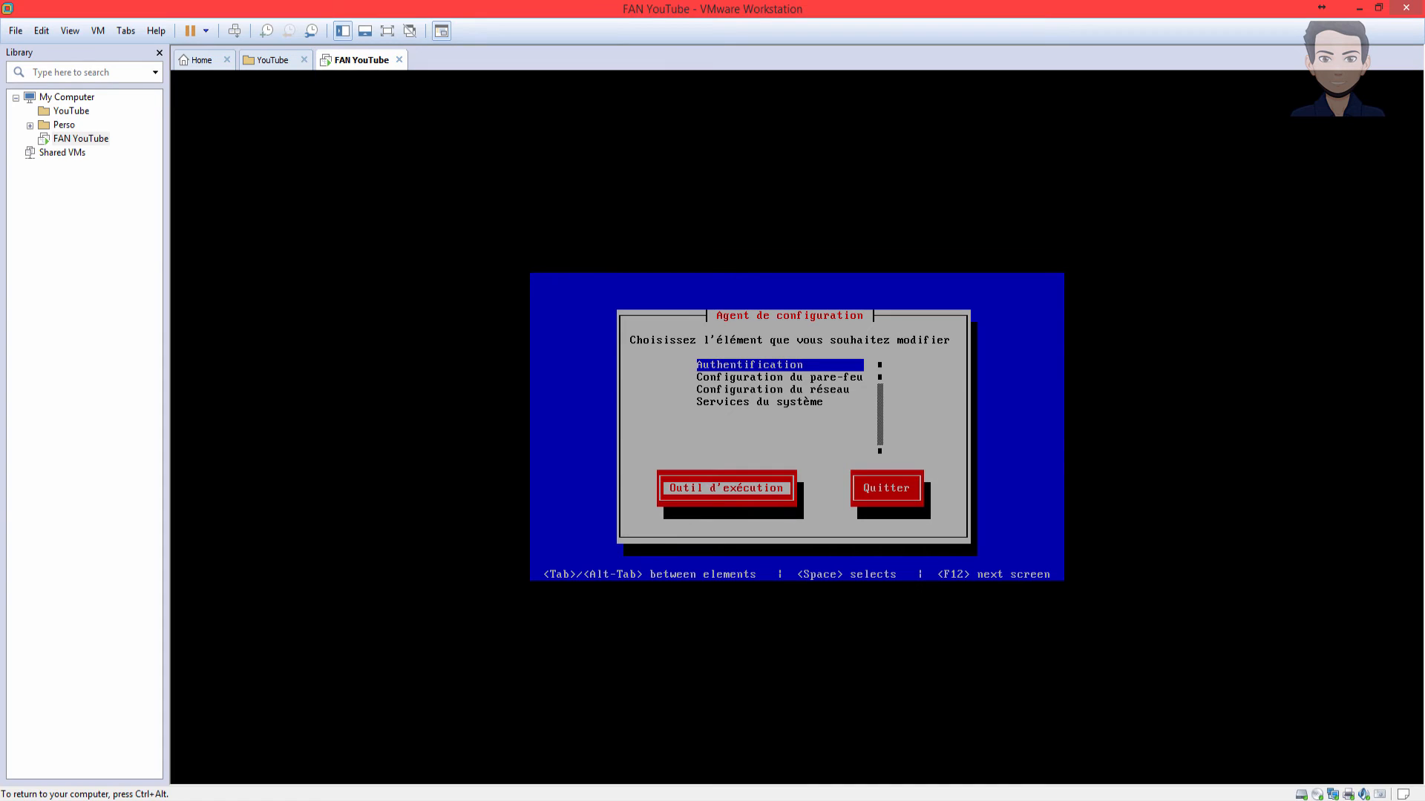
key("Tab")
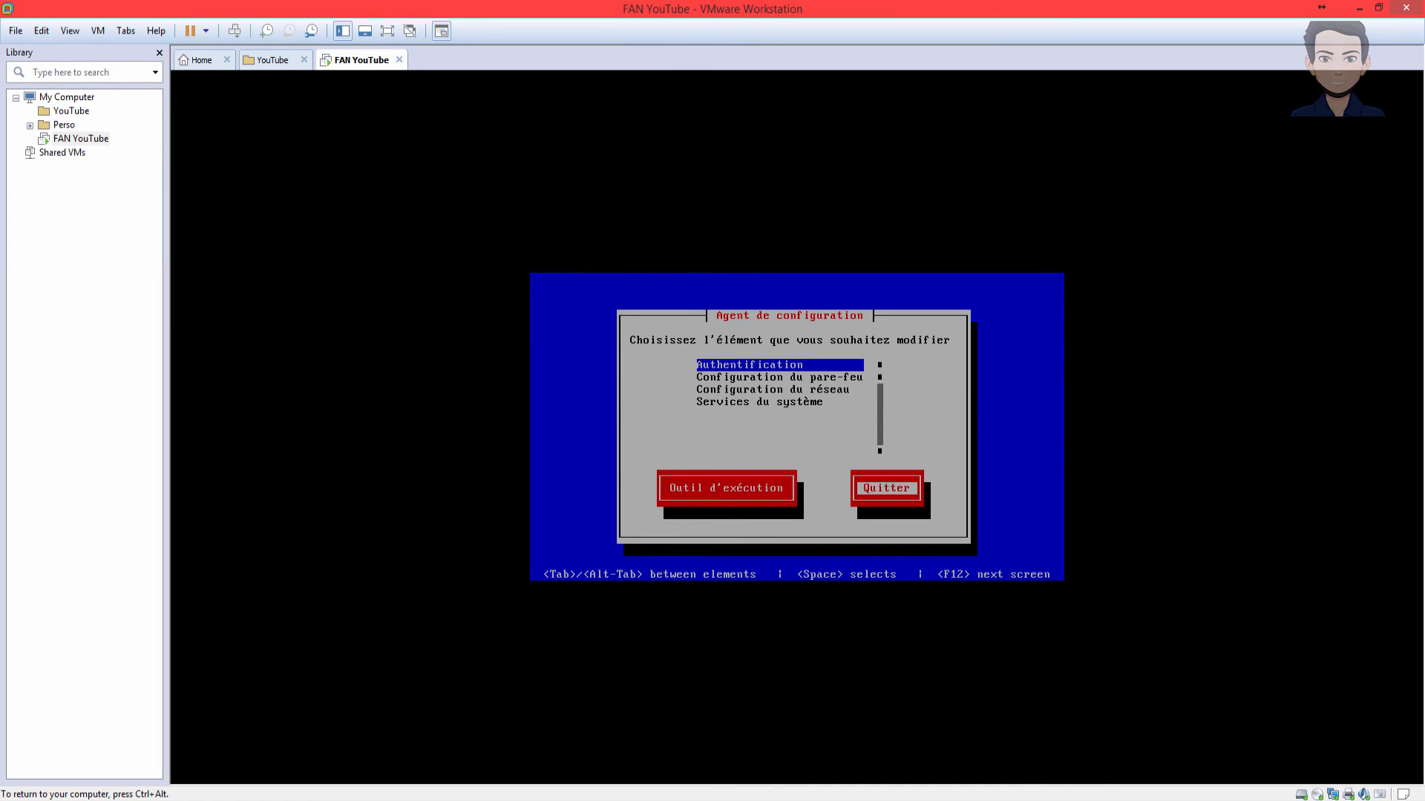
key("Return")
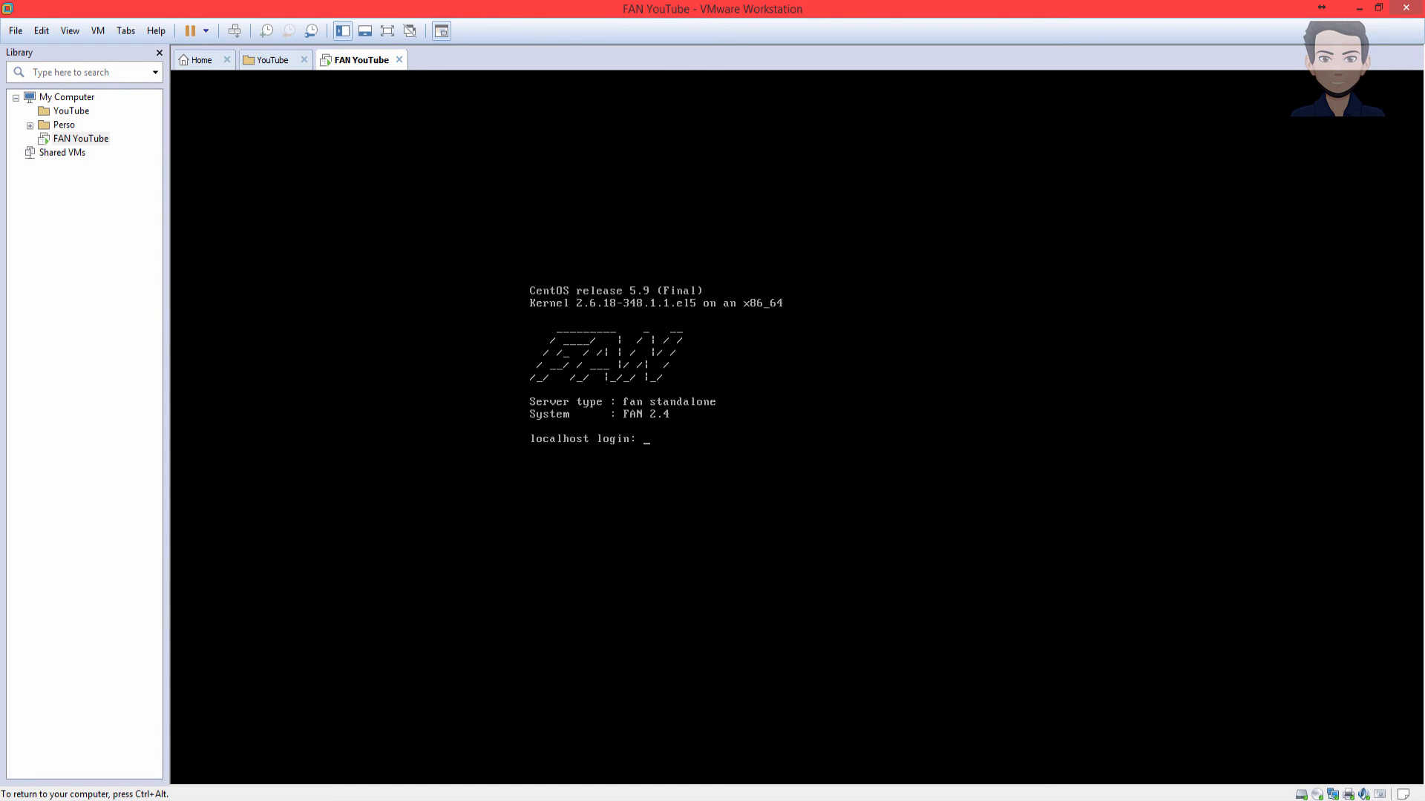
- Log in to the FAN VM as root and run the mistyped 'yum updates' command
type("root")
key("Return")
key("Return")
key("Return")
key("Return")
key("Return")
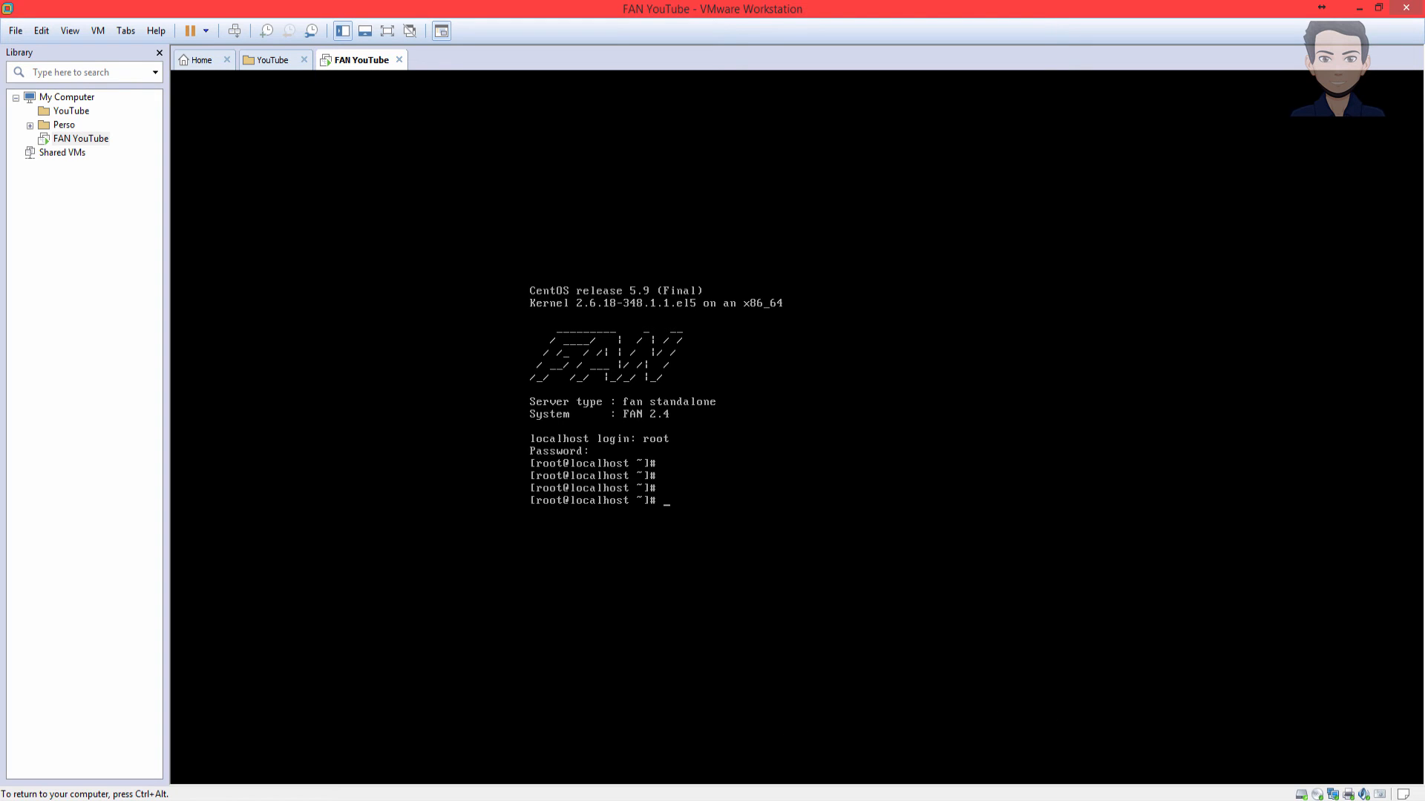
type("yum ")
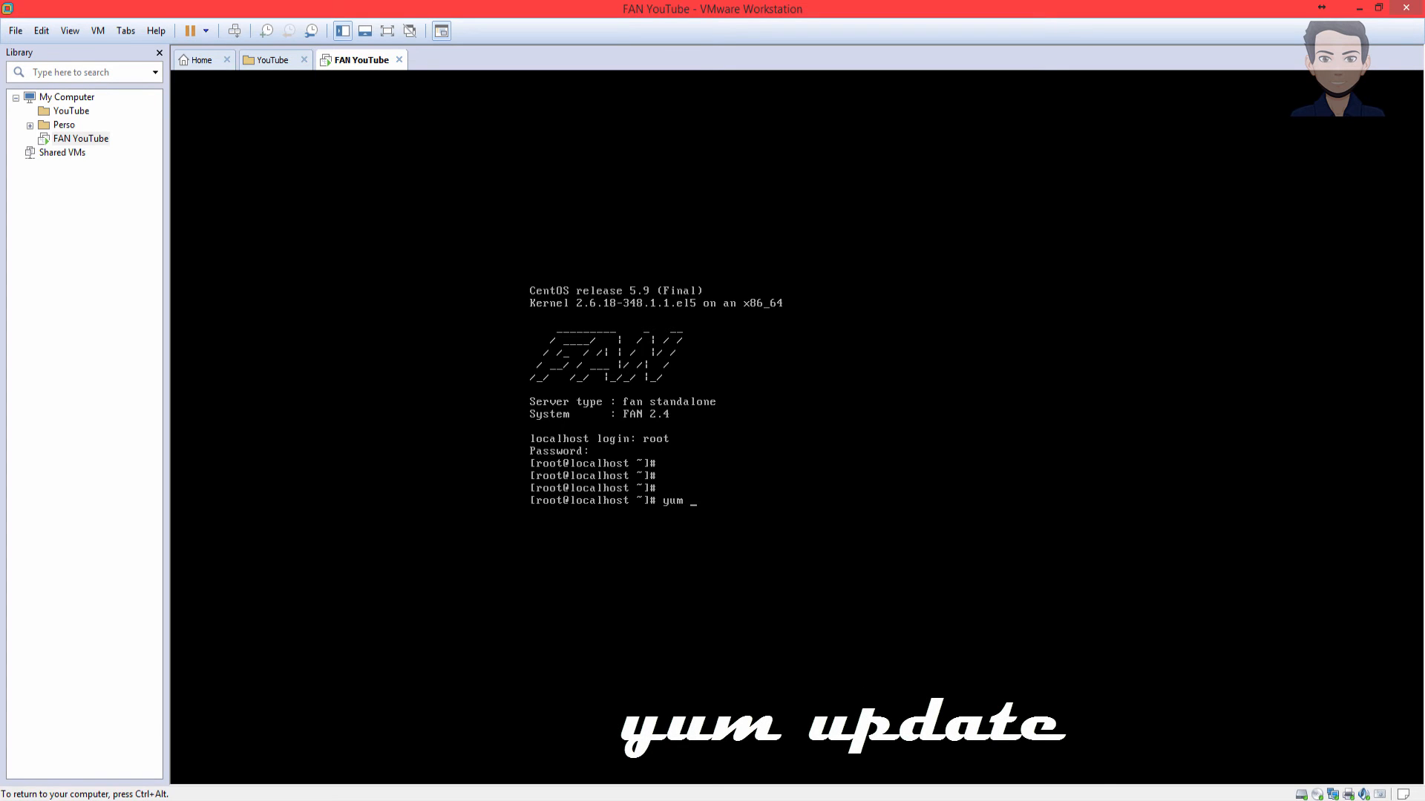
type("updates")
key("Return")
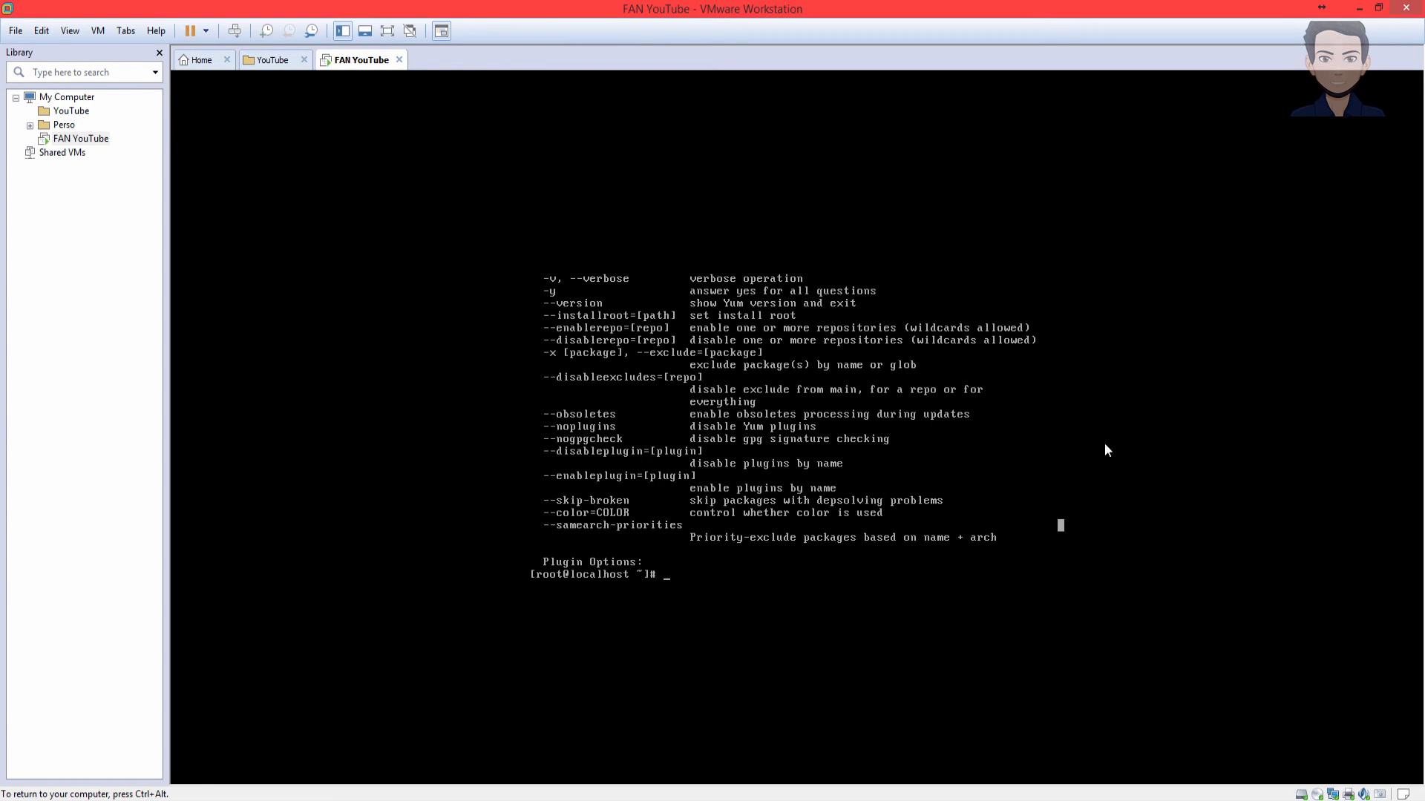
- Recapture the VM console and run 'yum update' at the root prompt
key("ctrl+alt")
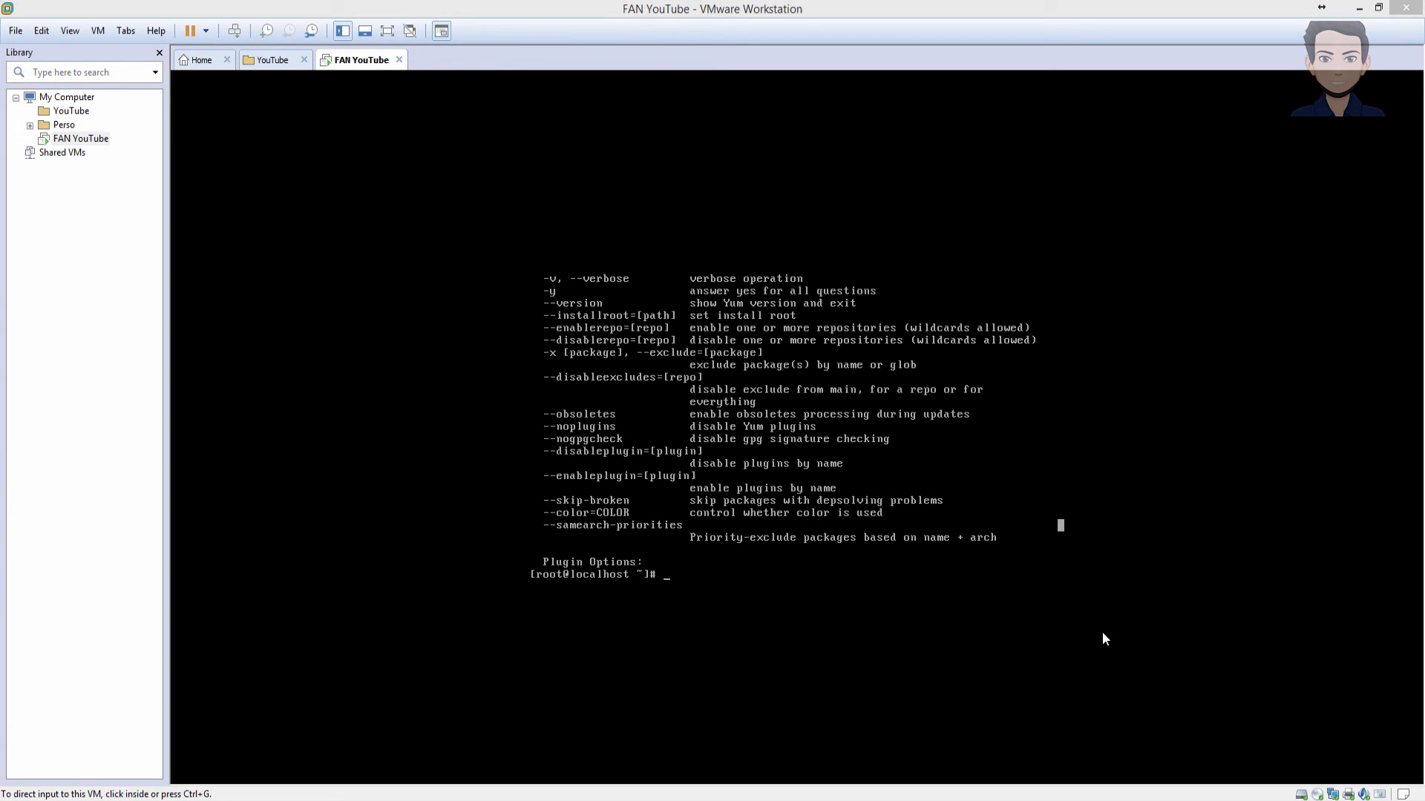
left_click(1102, 636)
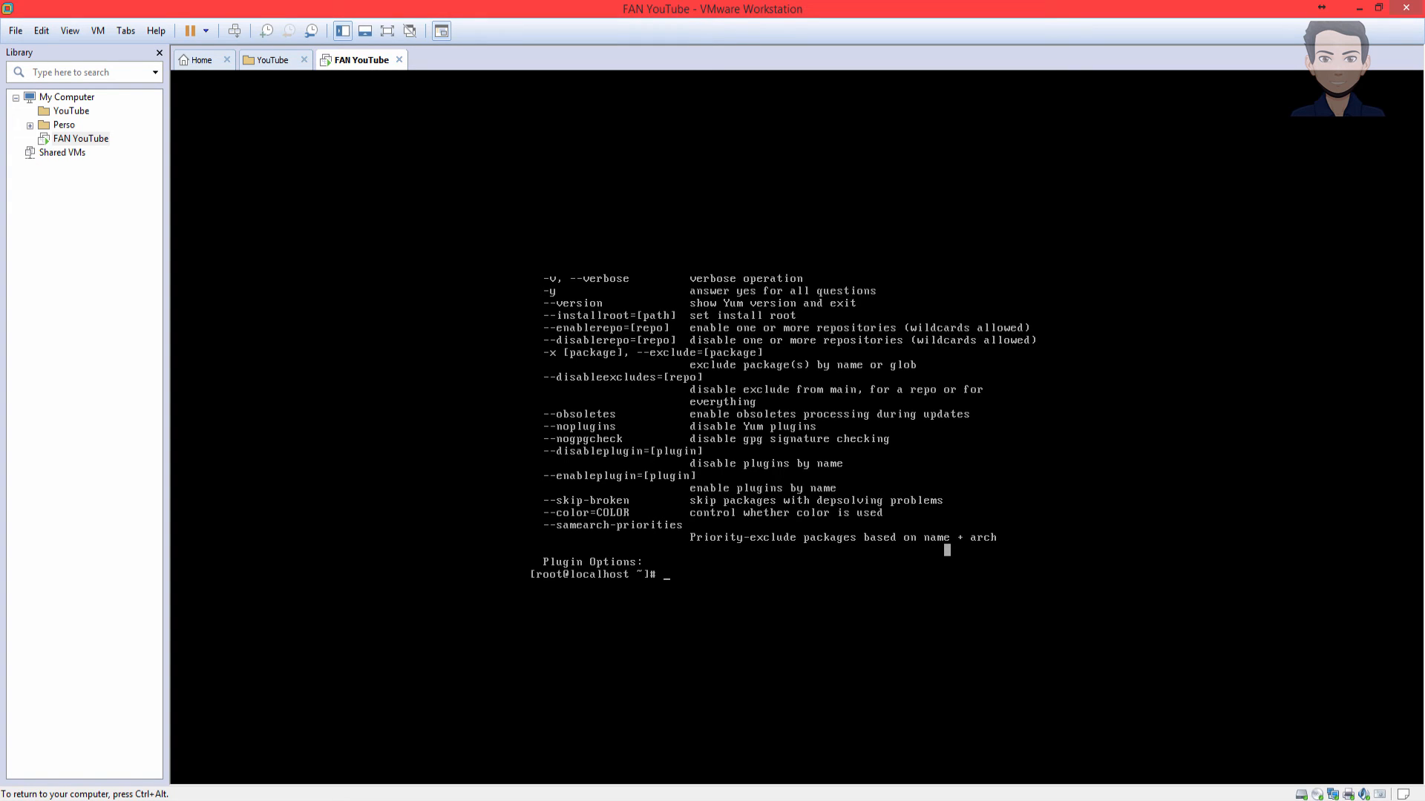
type("yum update")
key("Return")
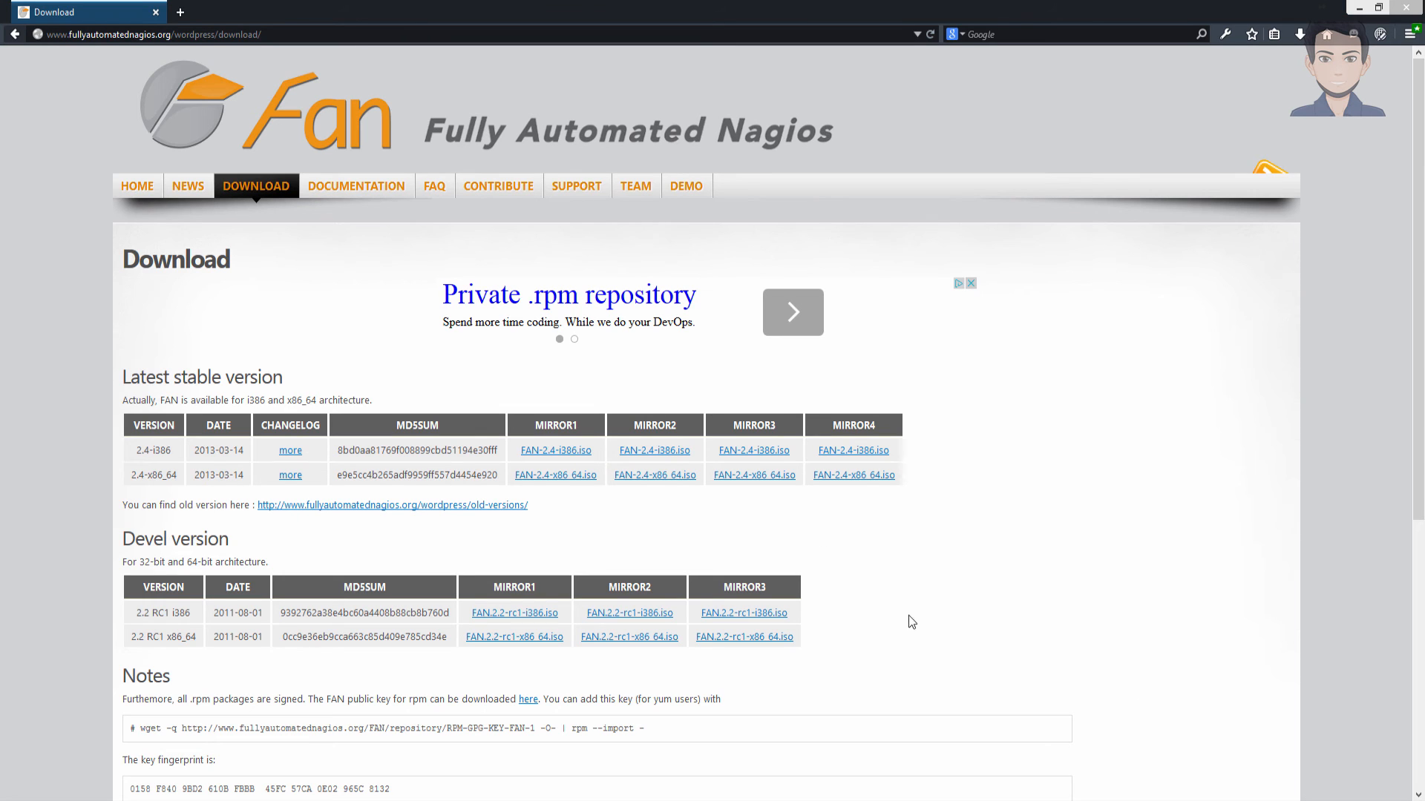
- Open a new blank Firefox tab next to the FAN download page
left_click(182, 13)
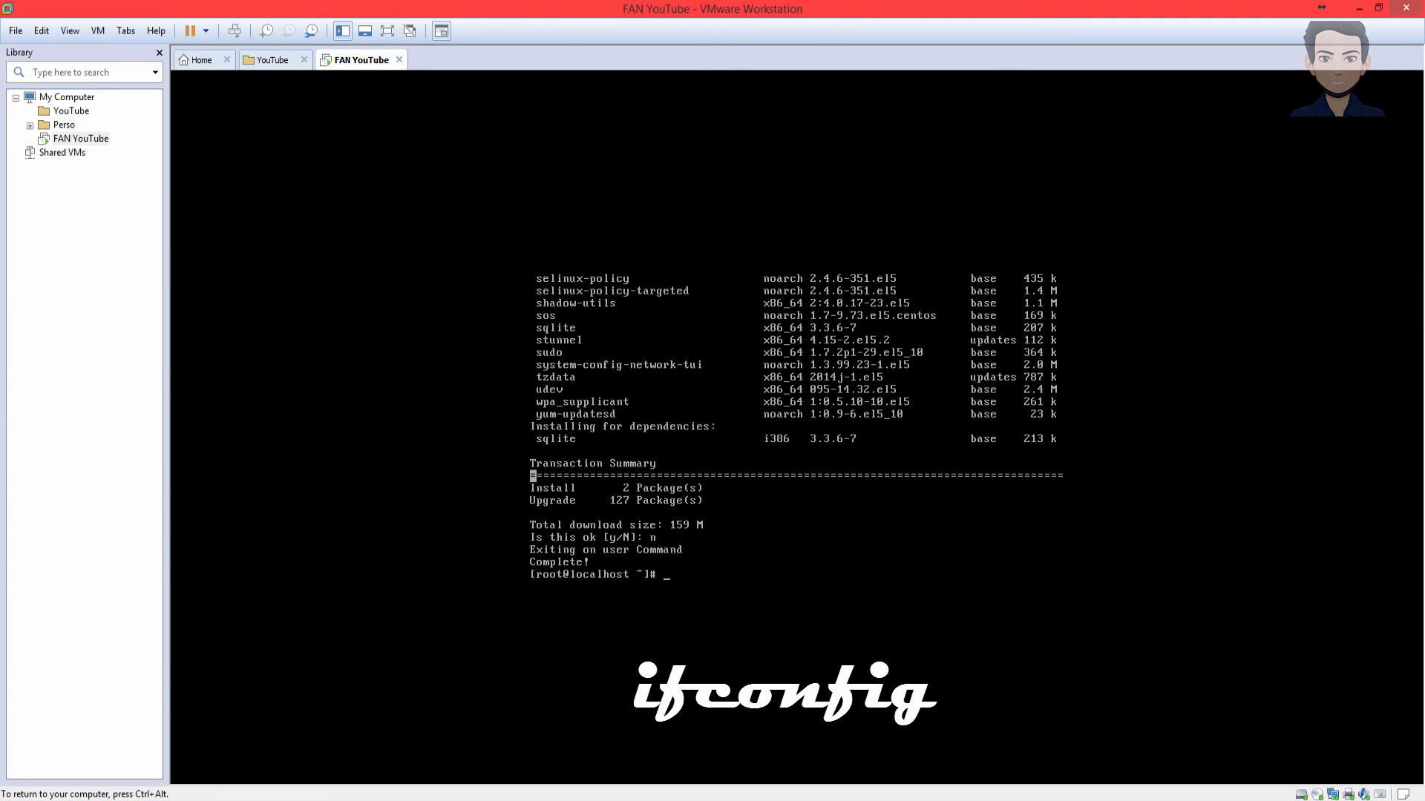
- Run ifconfig and select eth0's IP address 192.168.25.130
type("ifconfig")
key("Return")
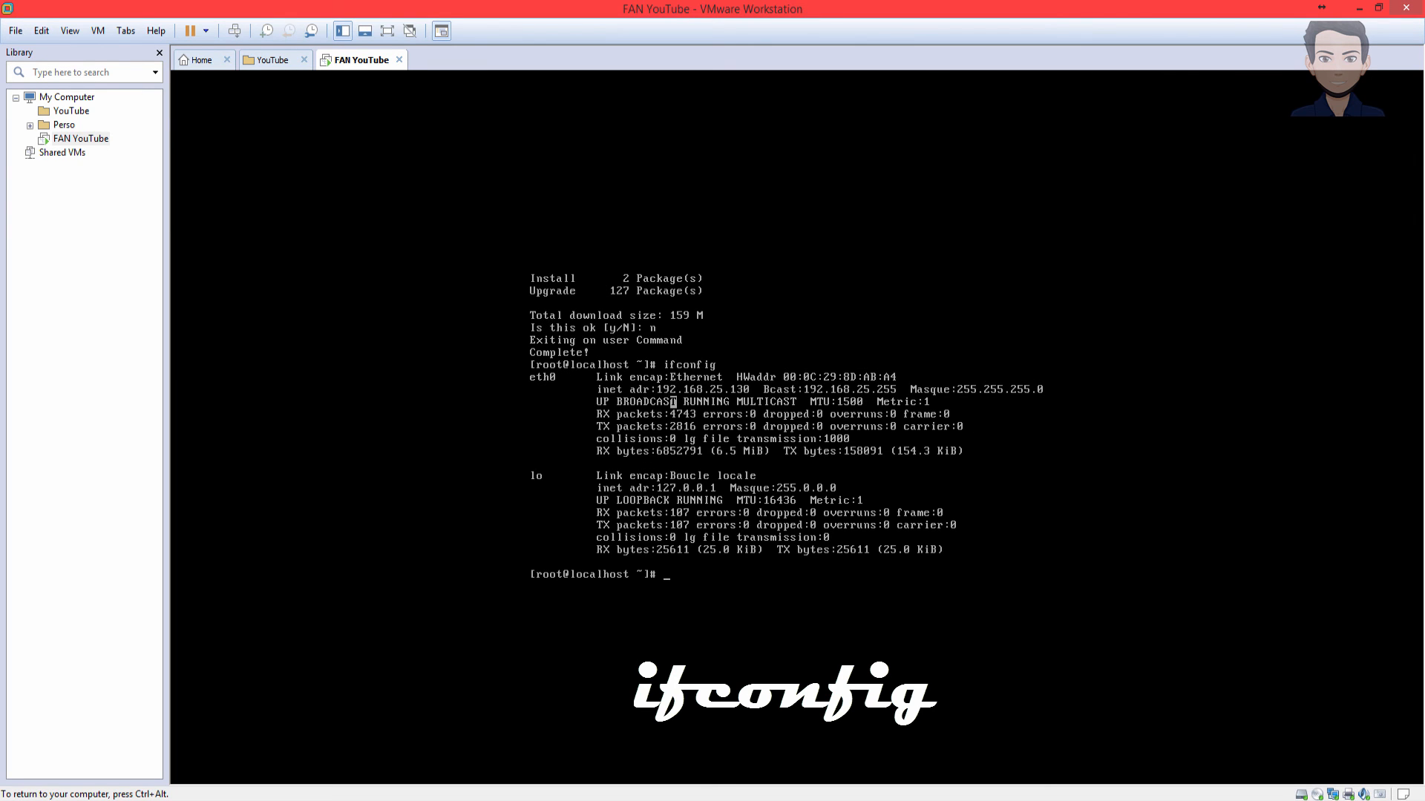
left_click_drag(660, 388, 753, 389)
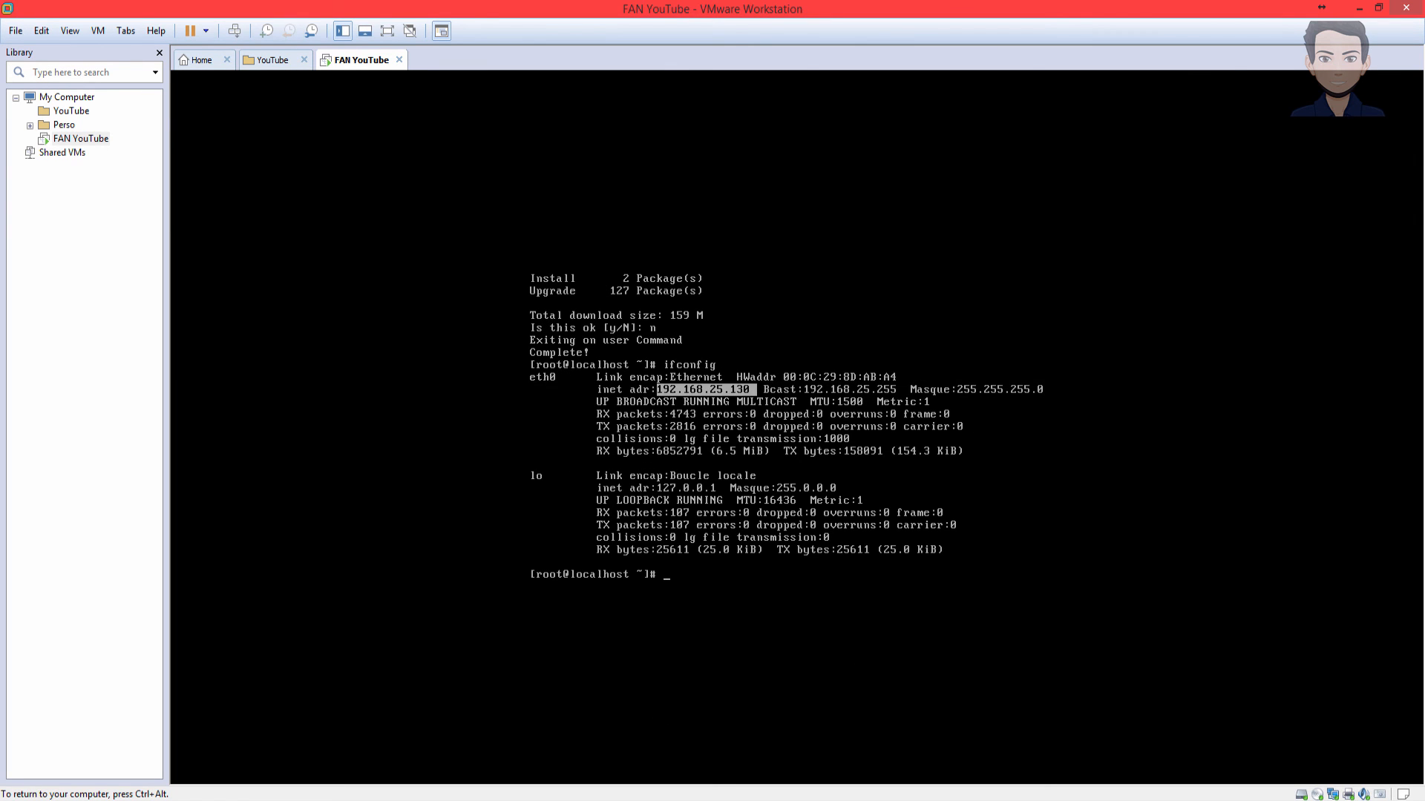
- Load the FAN portal at 192.168.25.130 in Firefox and open its Nagios link in a new tab
key("ctrl+alt")
left_click(1358, 8)
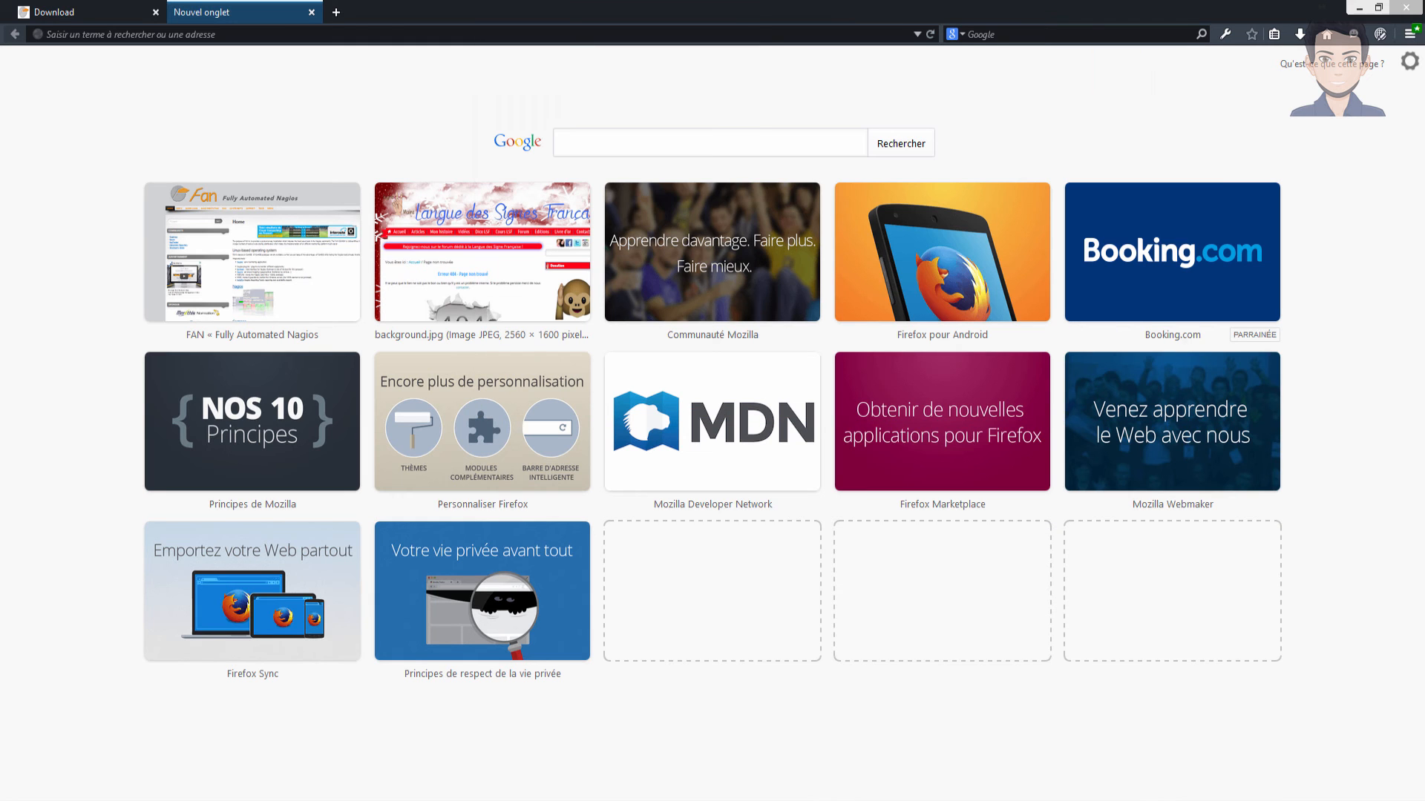
left_click(289, 32)
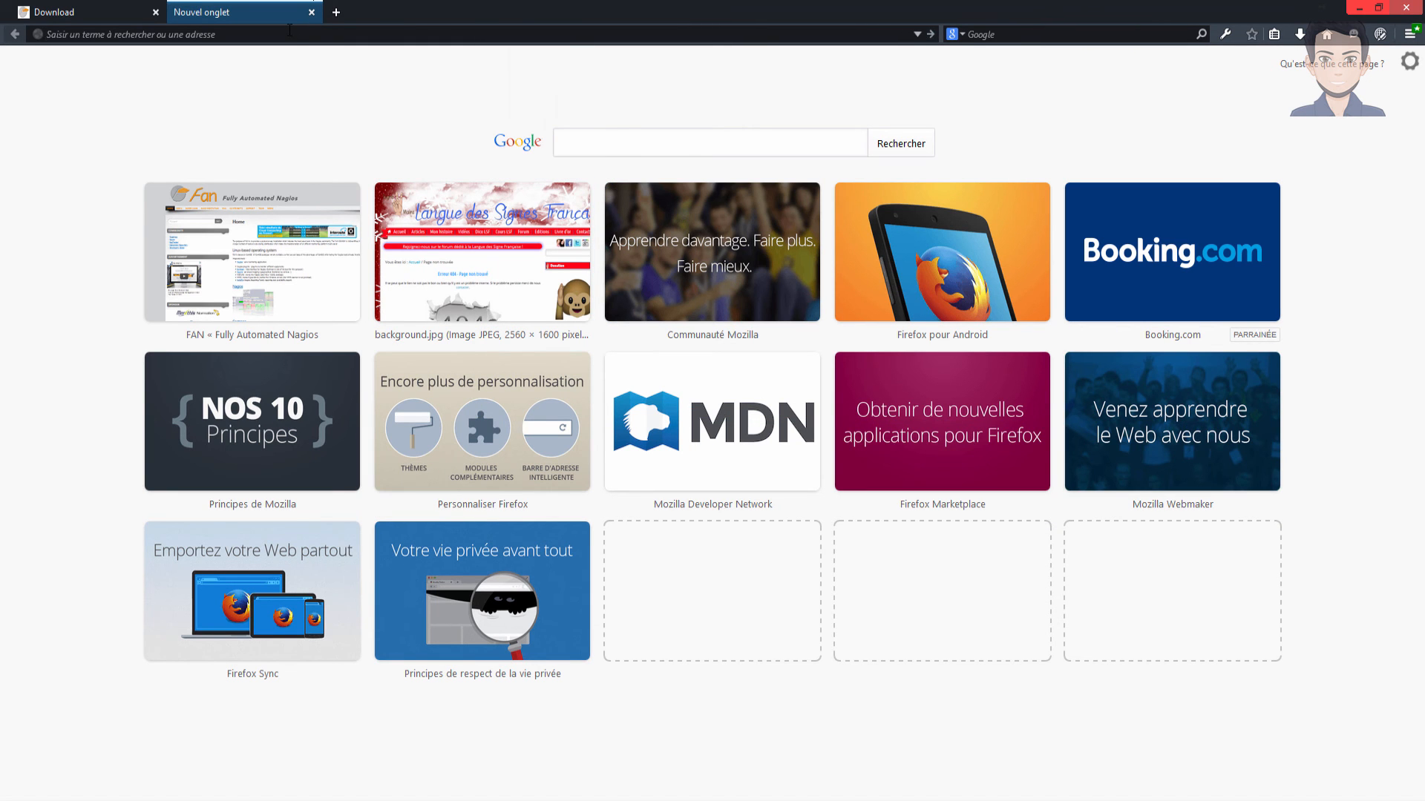
type("192.168.25.130")
key("Return")
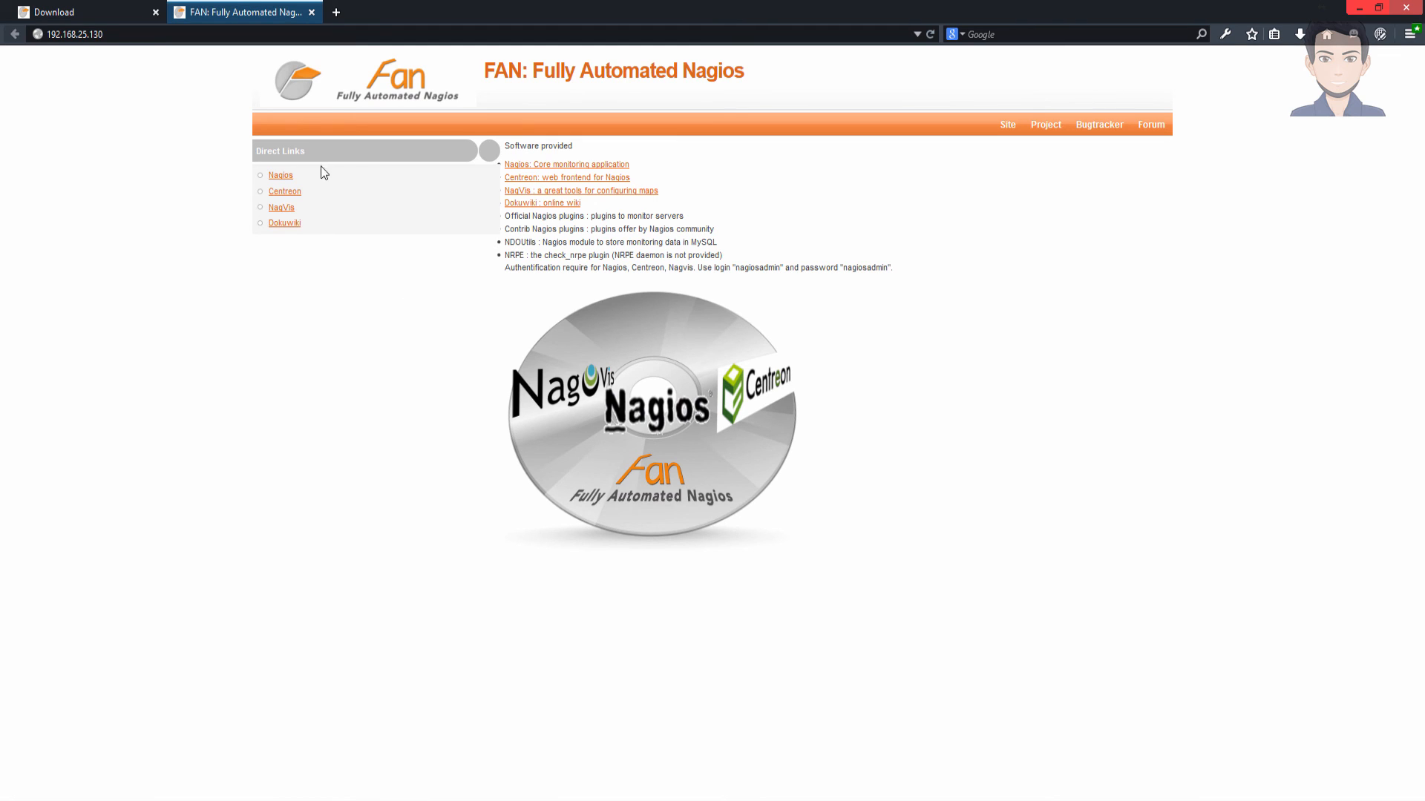
middle_click(280, 176)
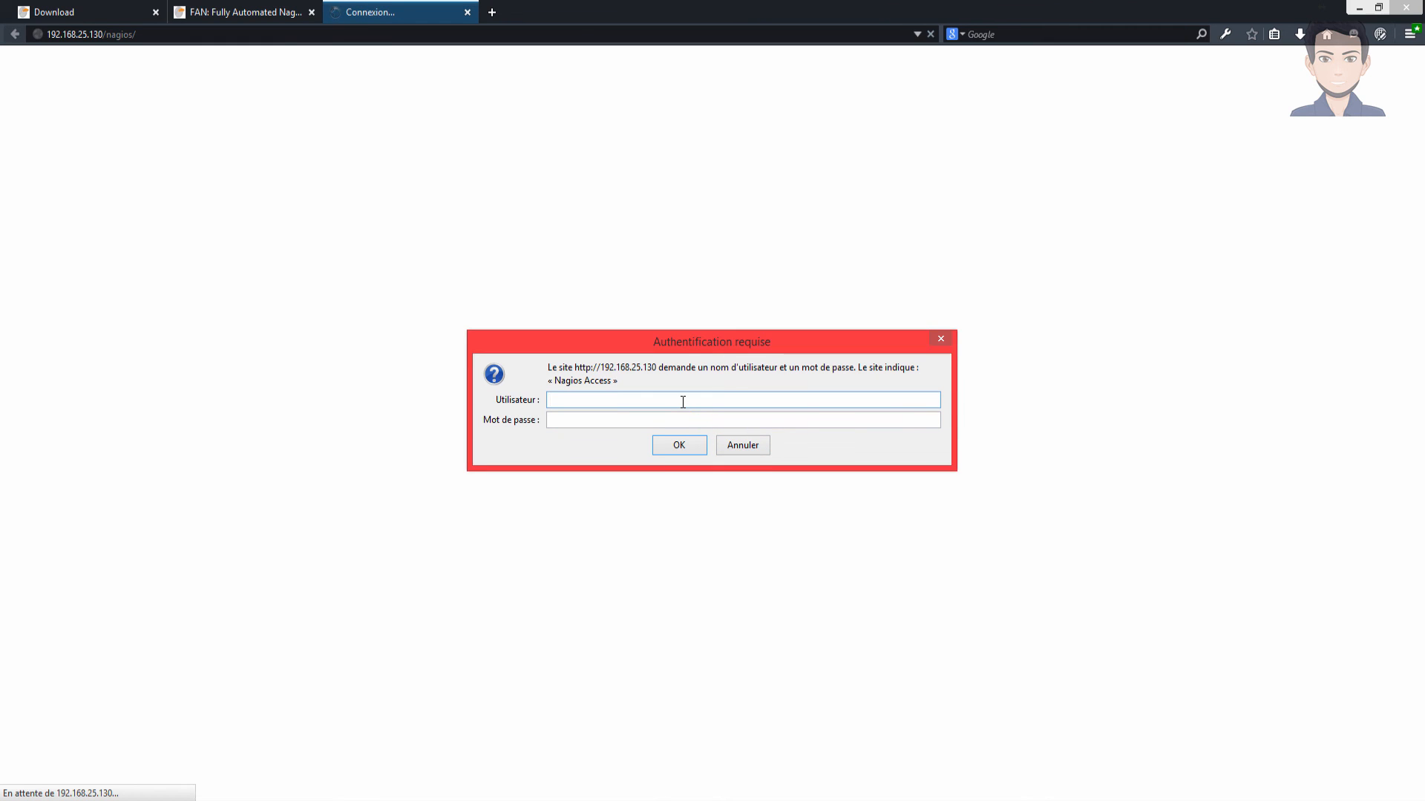
- Enter the Nagios admin user name and password in the authentication prompt
left_click(682, 401)
type("nagiosadmin")
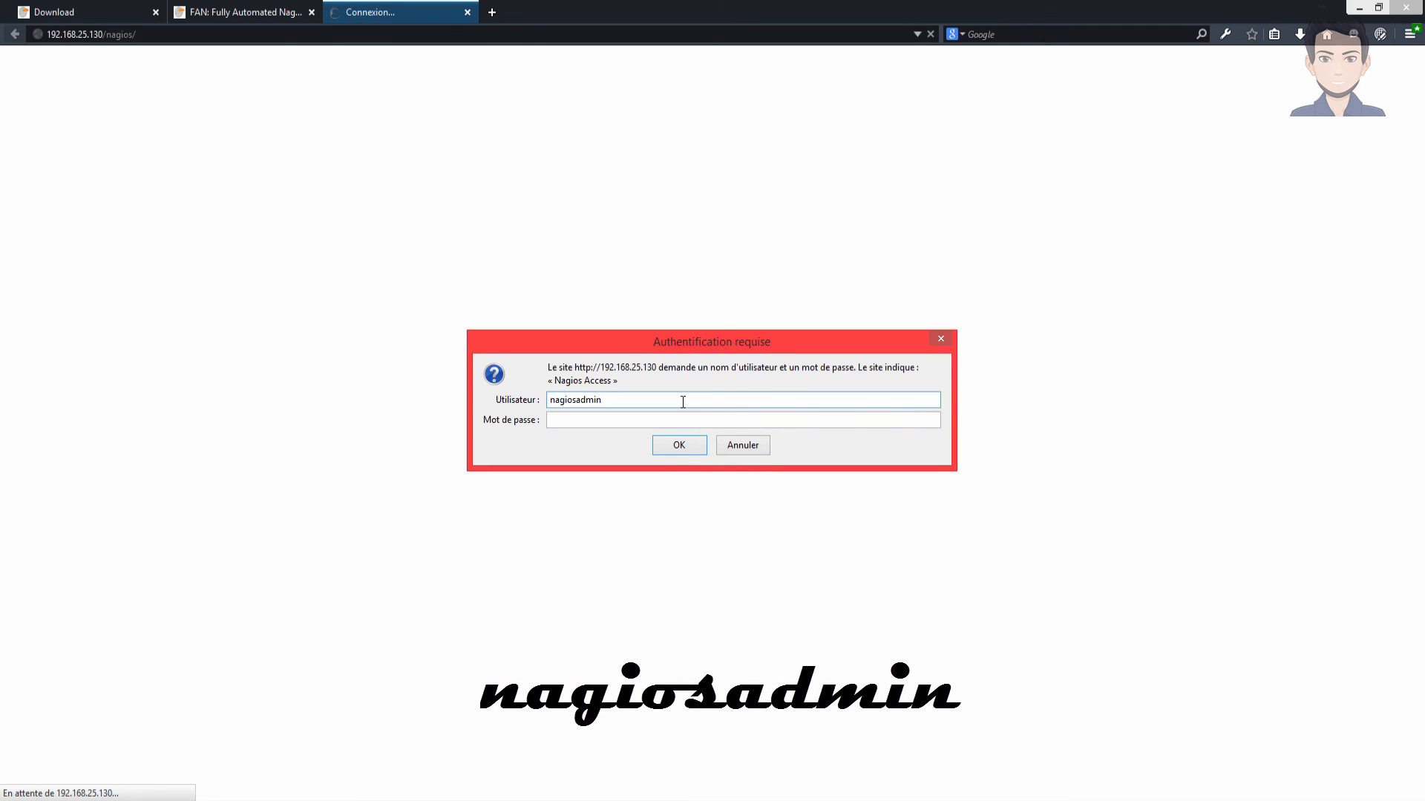
key("ctrl+a")
key("ctrl+c")
key("Tab")
key("ctrl+v")
key("Return")
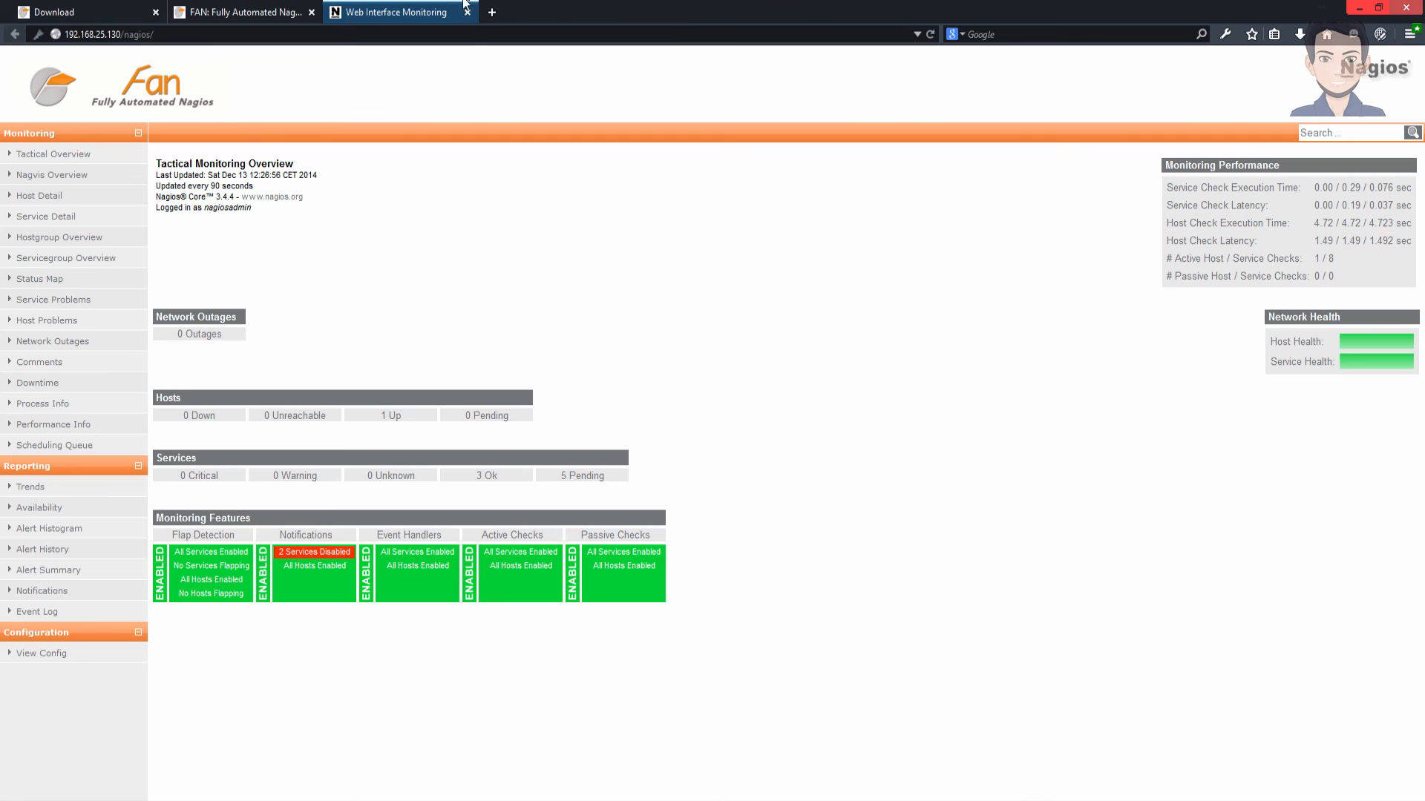
- Check the FAN portal tab and move it after the Nagios tab
left_click(244, 12)
left_click(434, 9)
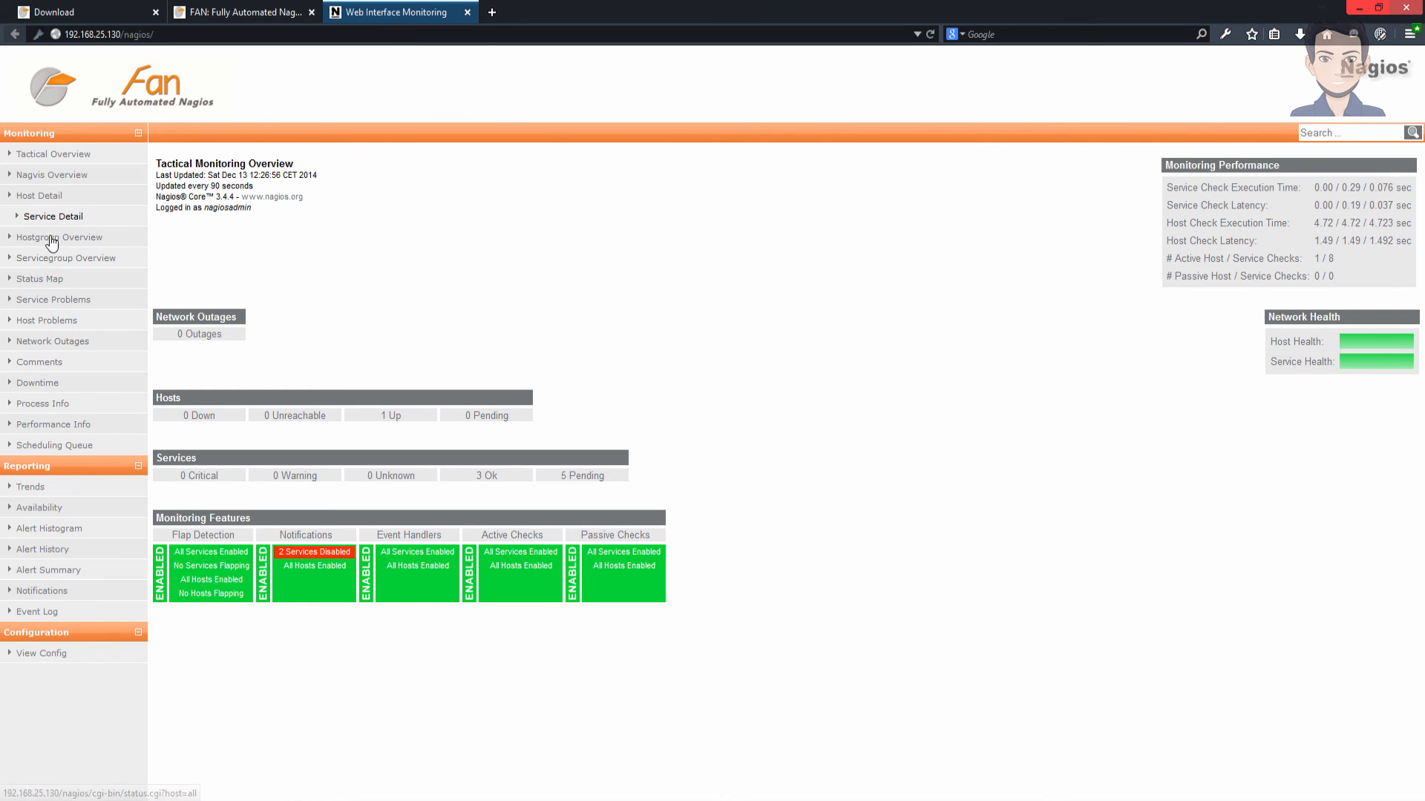
left_click_drag(252, 6, 556, 9)
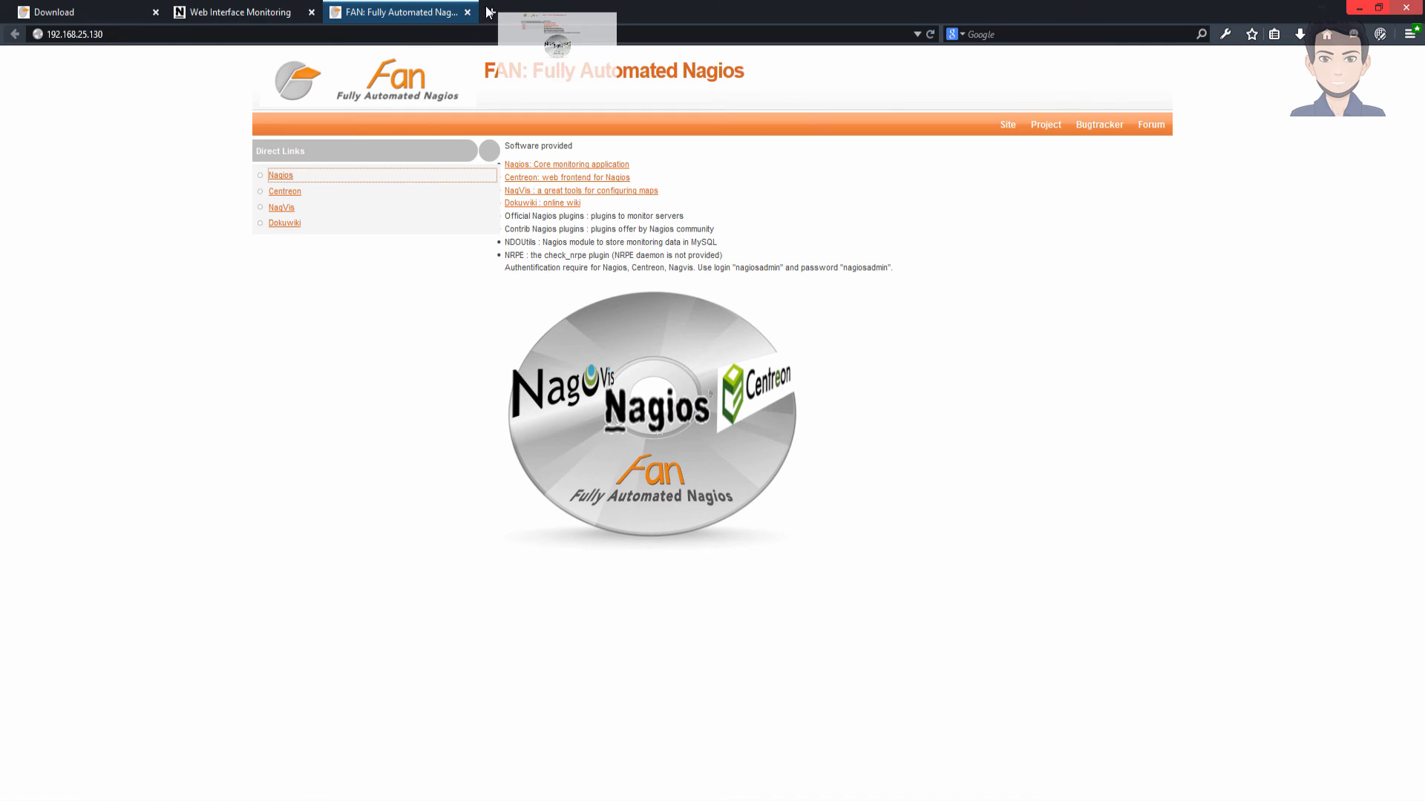
- Open Centreon in a new tab, close the FAN tab, and log in to Centreon
middle_click(285, 191)
middle_click(421, 6)
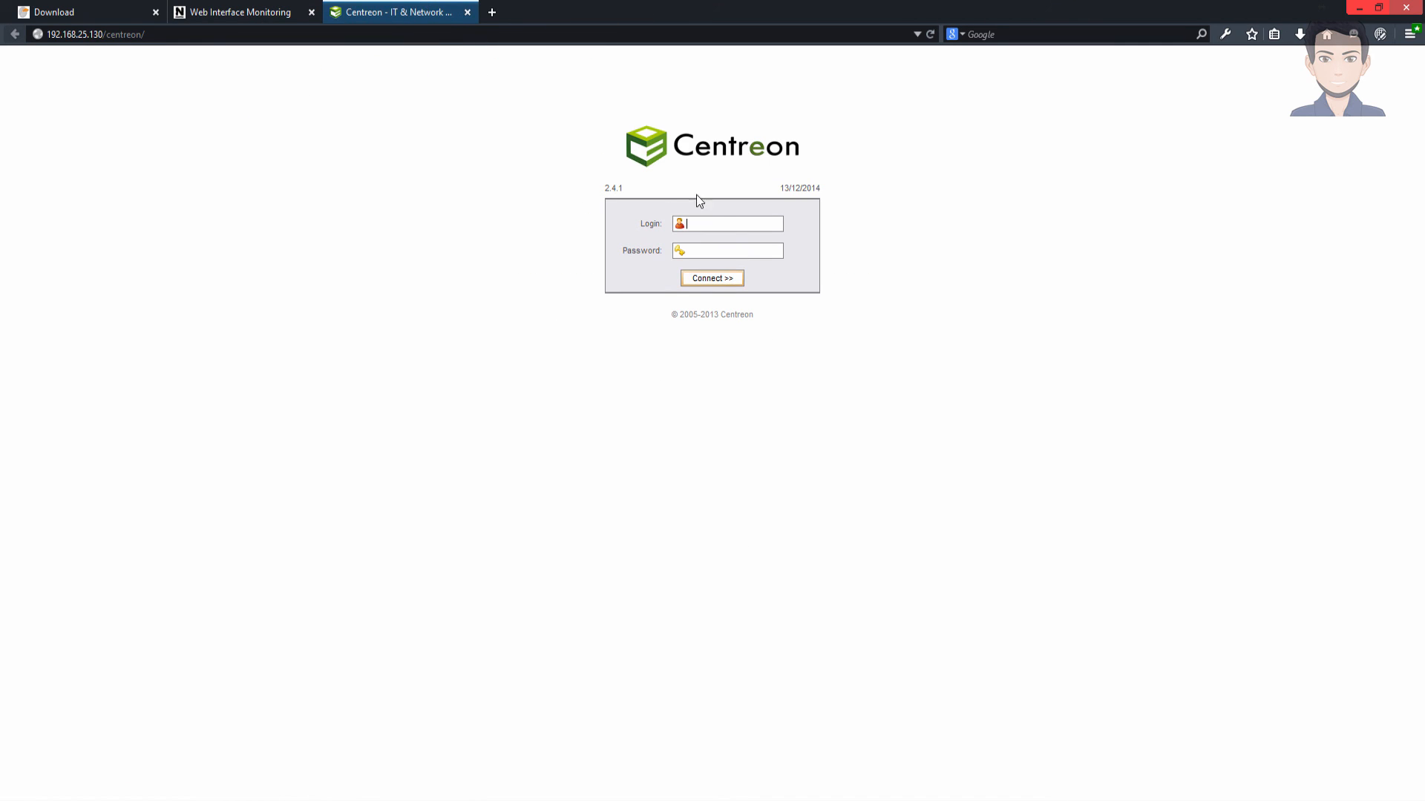
type("●●●●●●●●●●●")
key("Return")
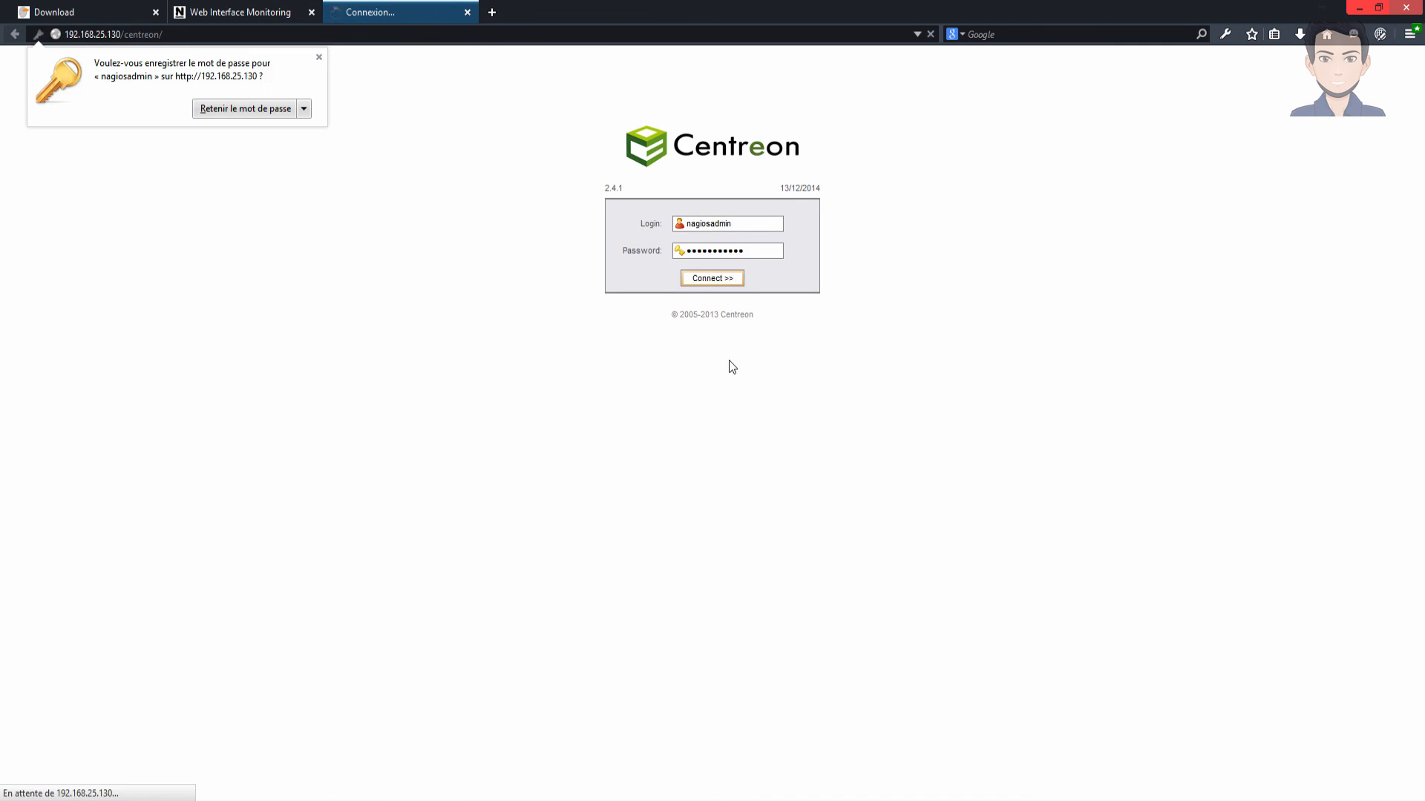
left_click(556, 242)
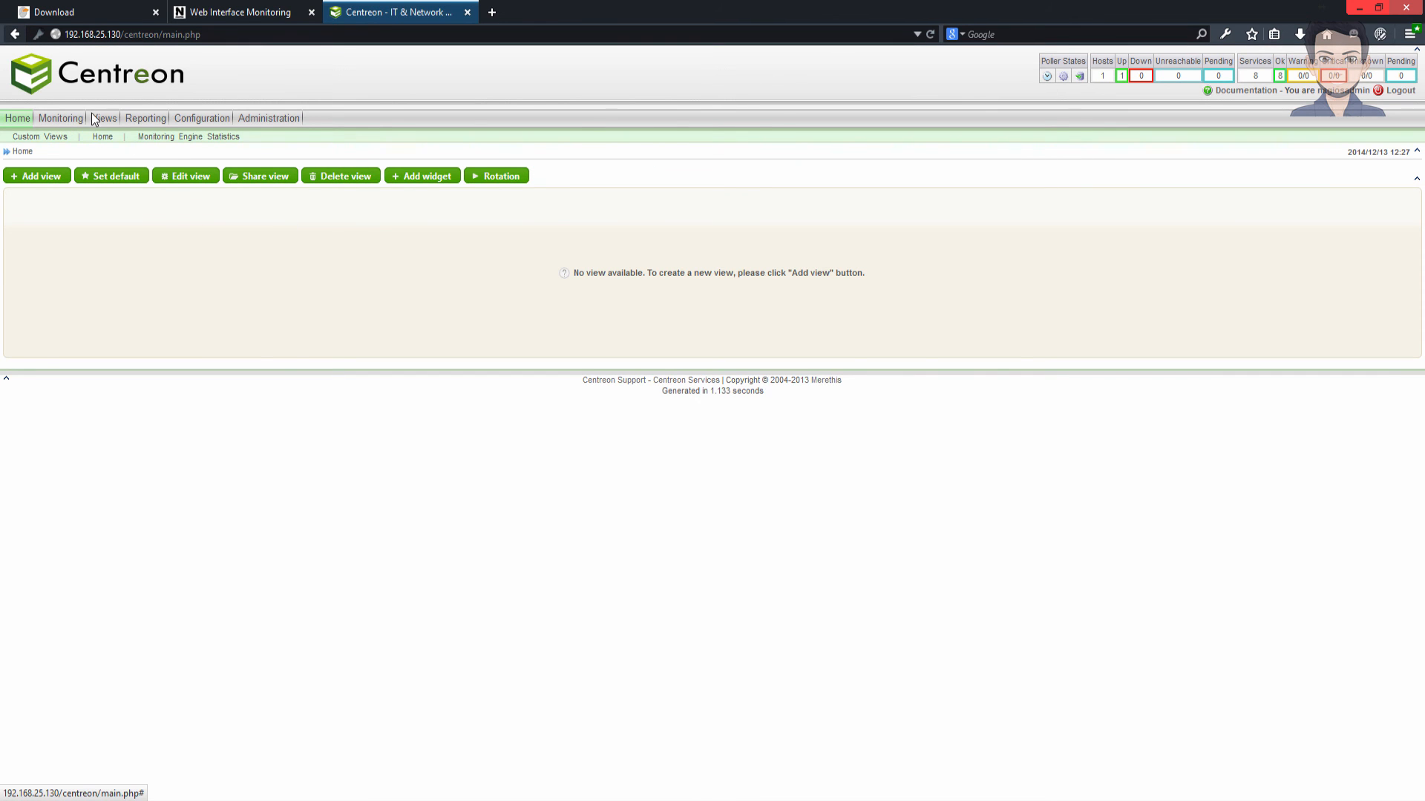
- View the up hosts and localhost details, then return to the Nagios overview
left_click(1120, 75)
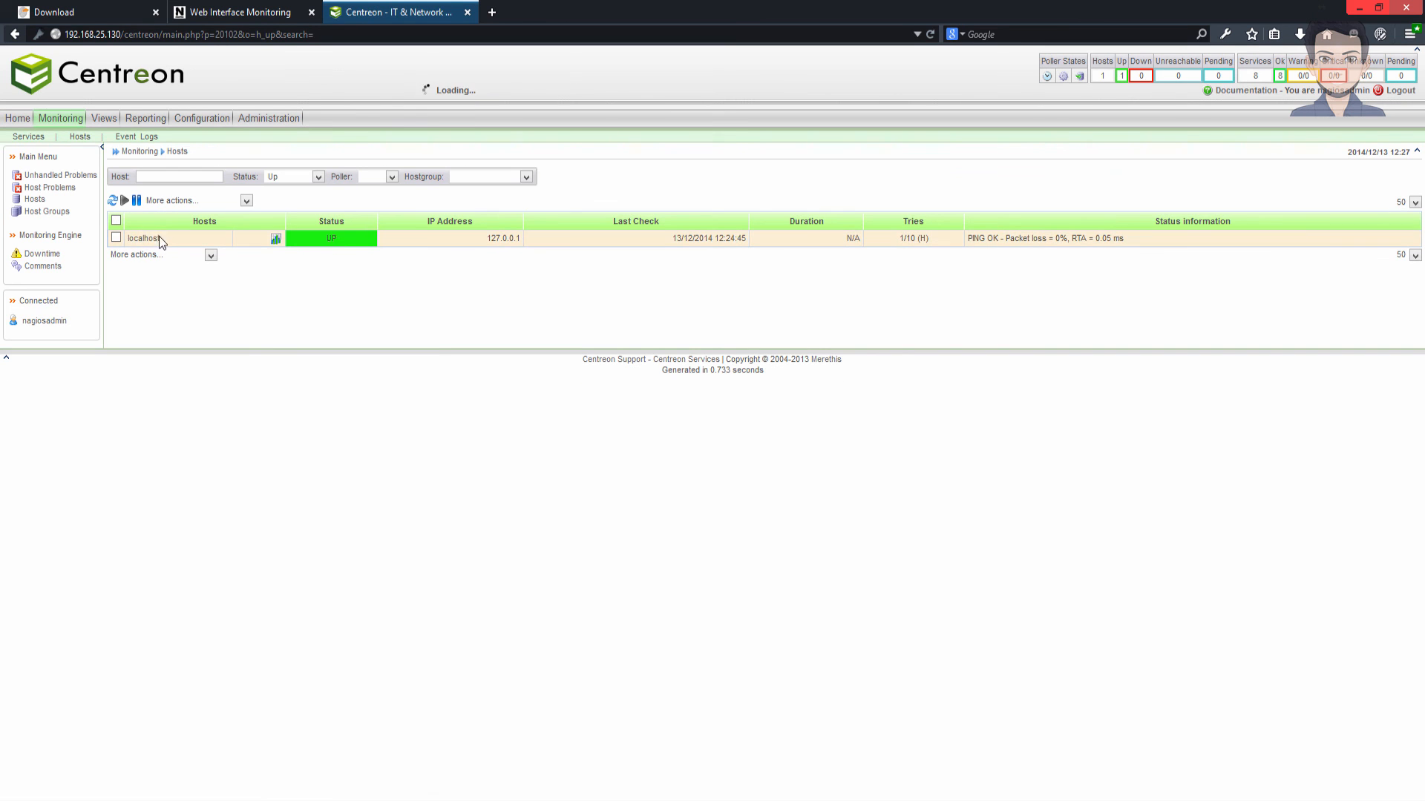
left_click(143, 239)
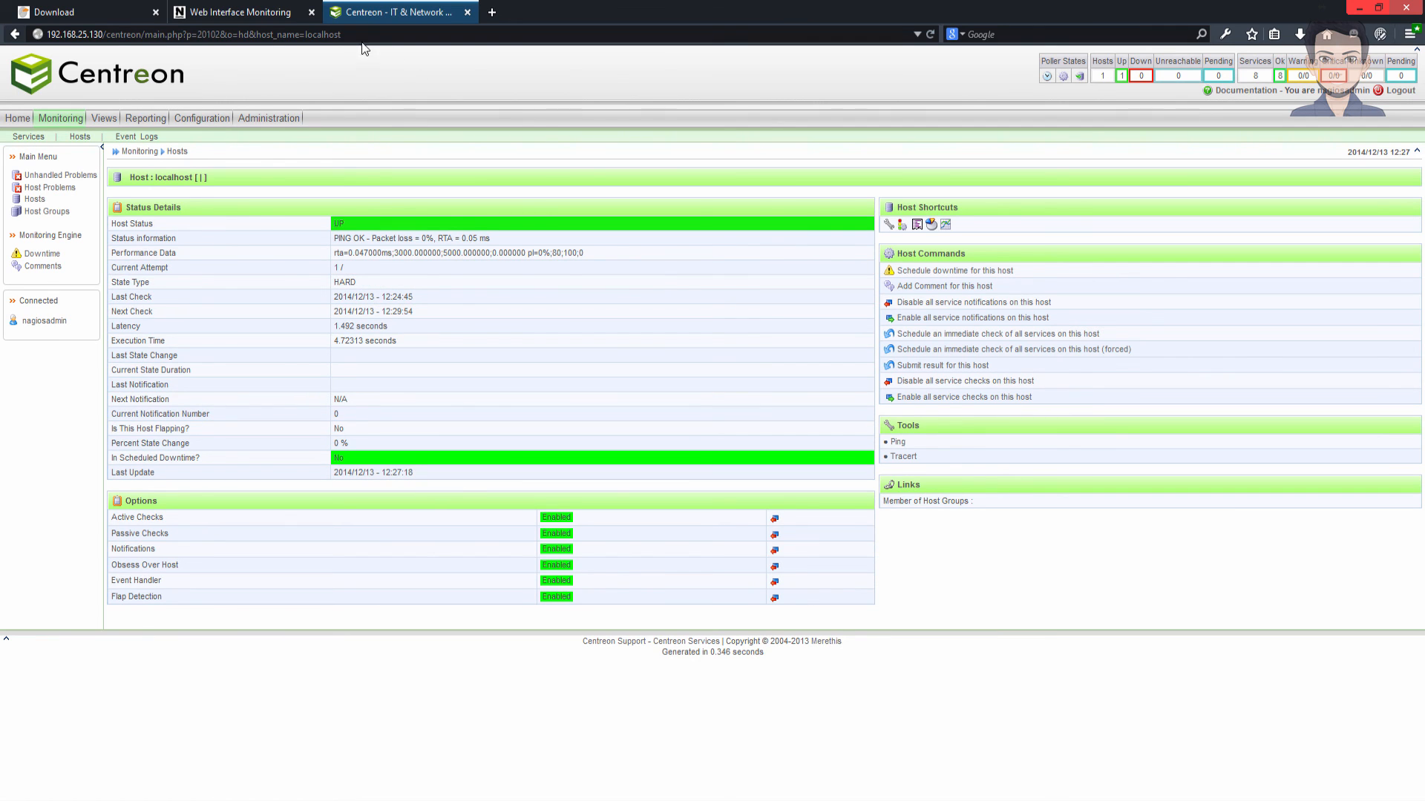
left_click(238, 15)
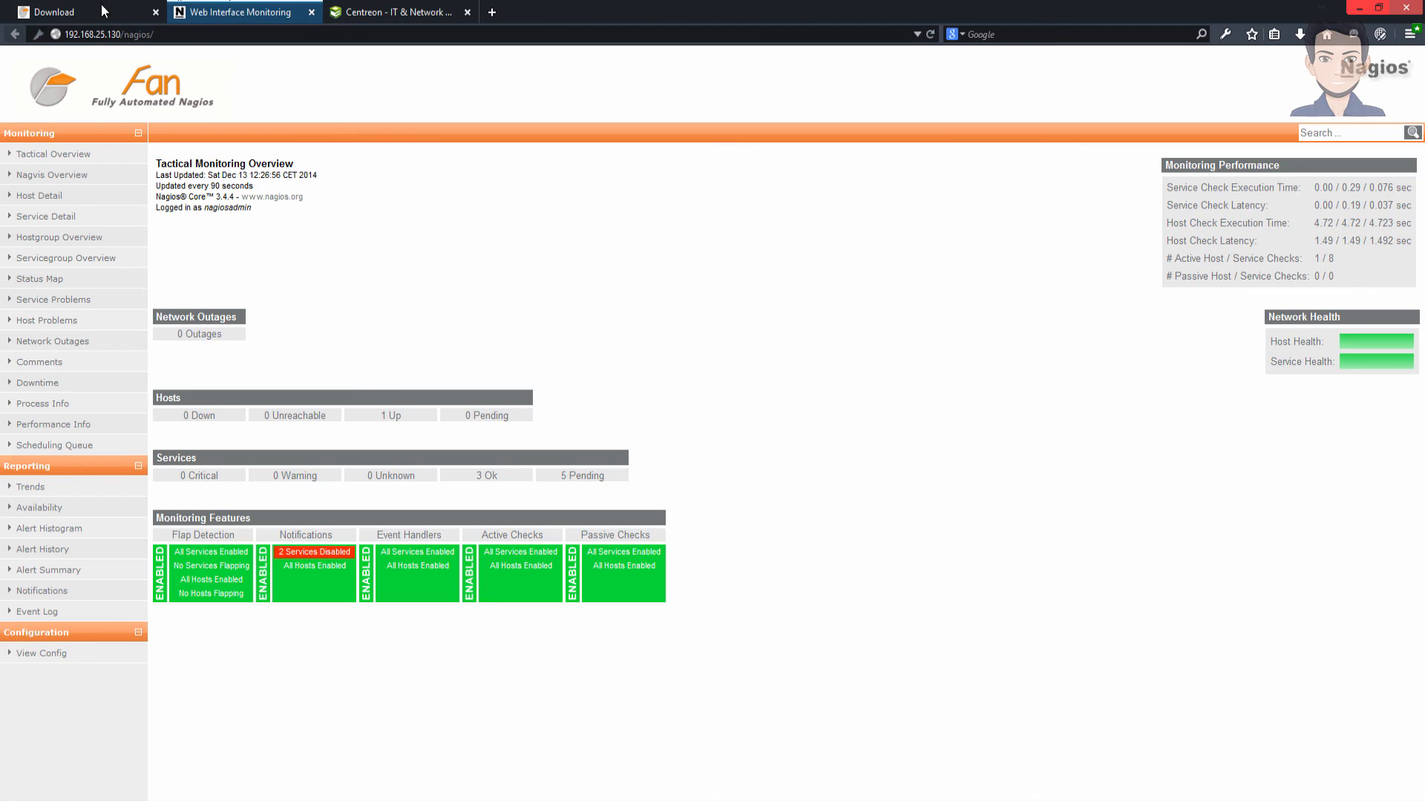